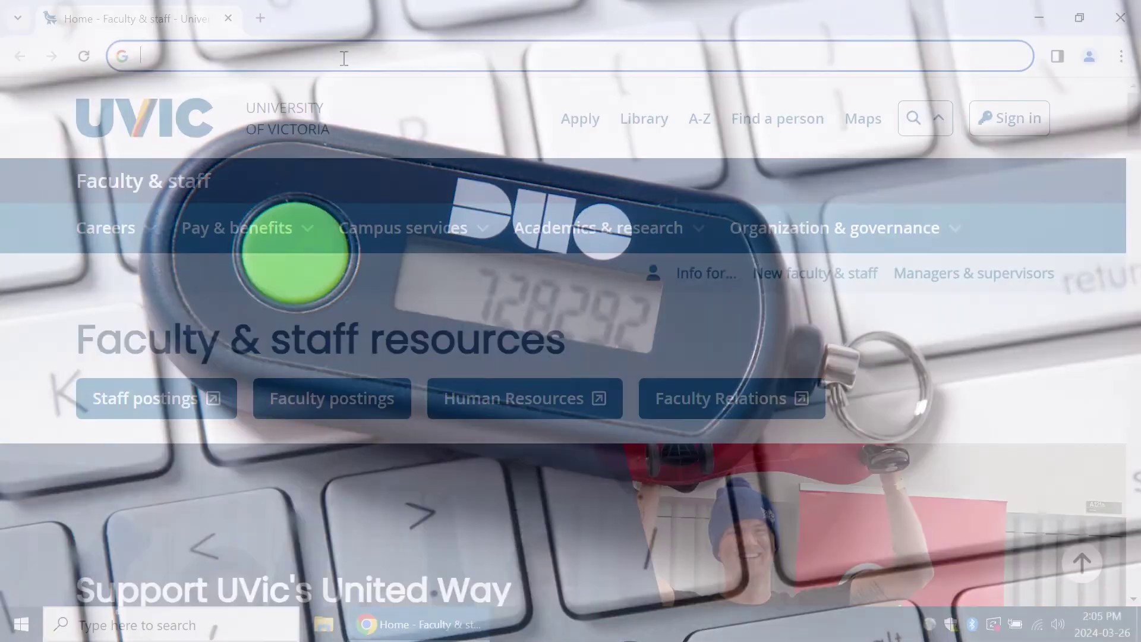
- Go to uvic.ca/mfa in Chrome and read the MFA introduction
left_click(344, 58)
type("uvic.")
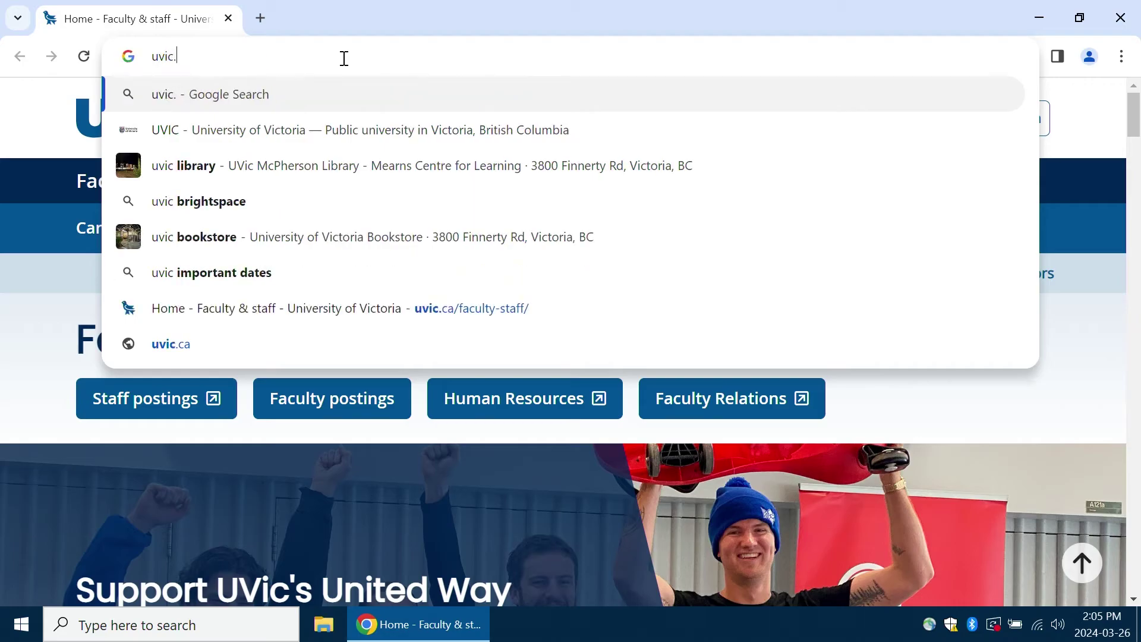
type("ca/mfa")
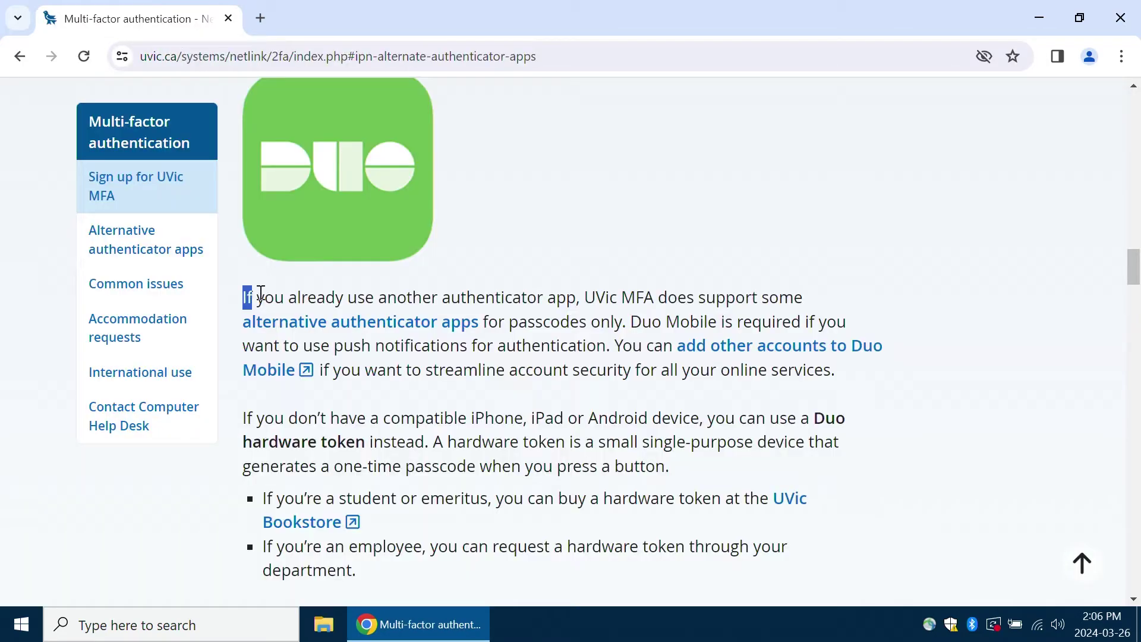
left_click_drag(245, 297, 847, 376)
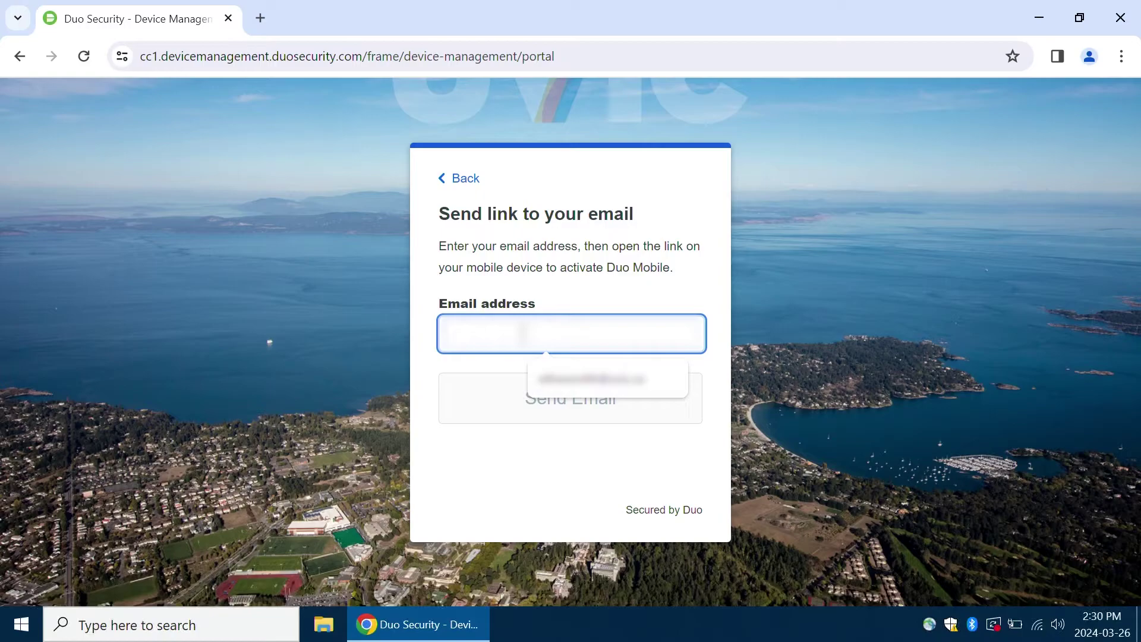
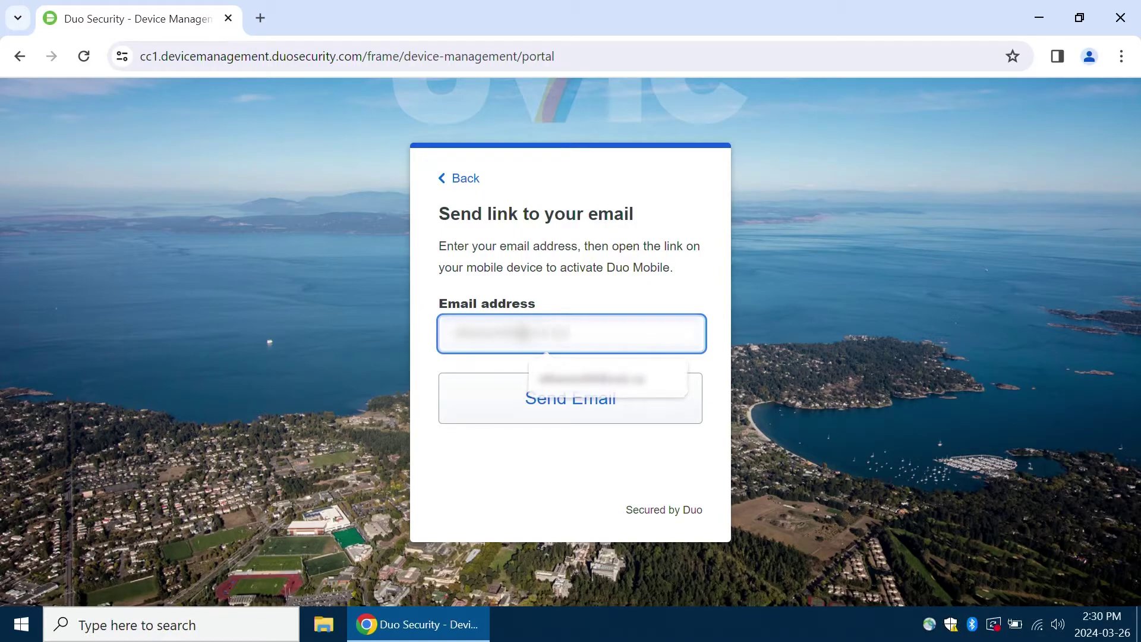
- Email the Duo activation link to your UVic email address and open the Duo Mobile Activation message in Outlook
left_click(555, 402)
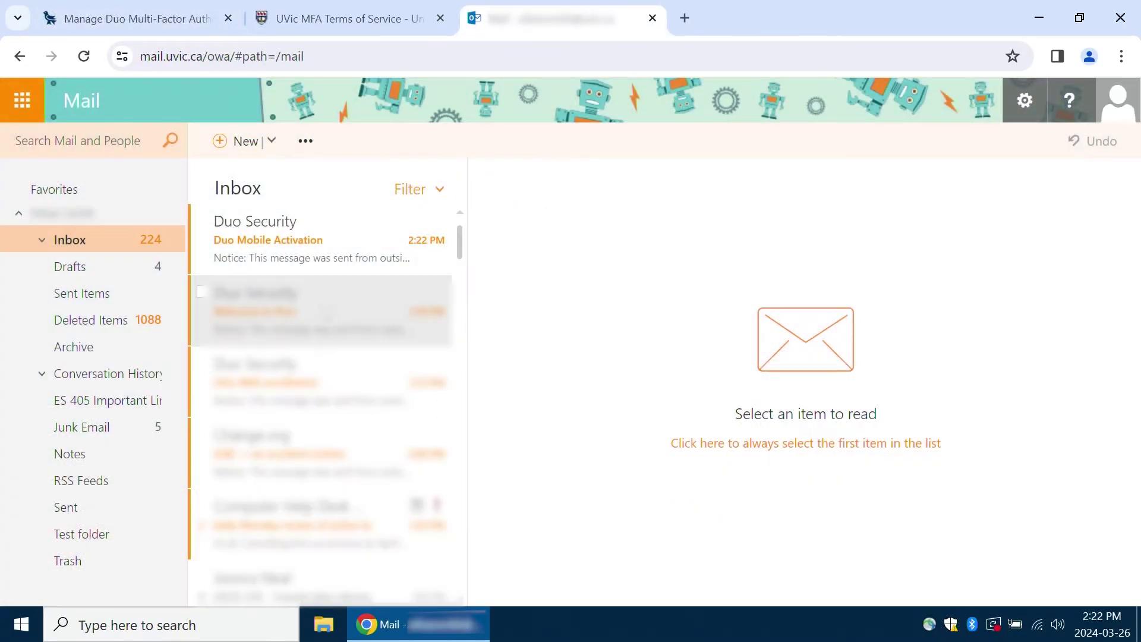
left_click(298, 243)
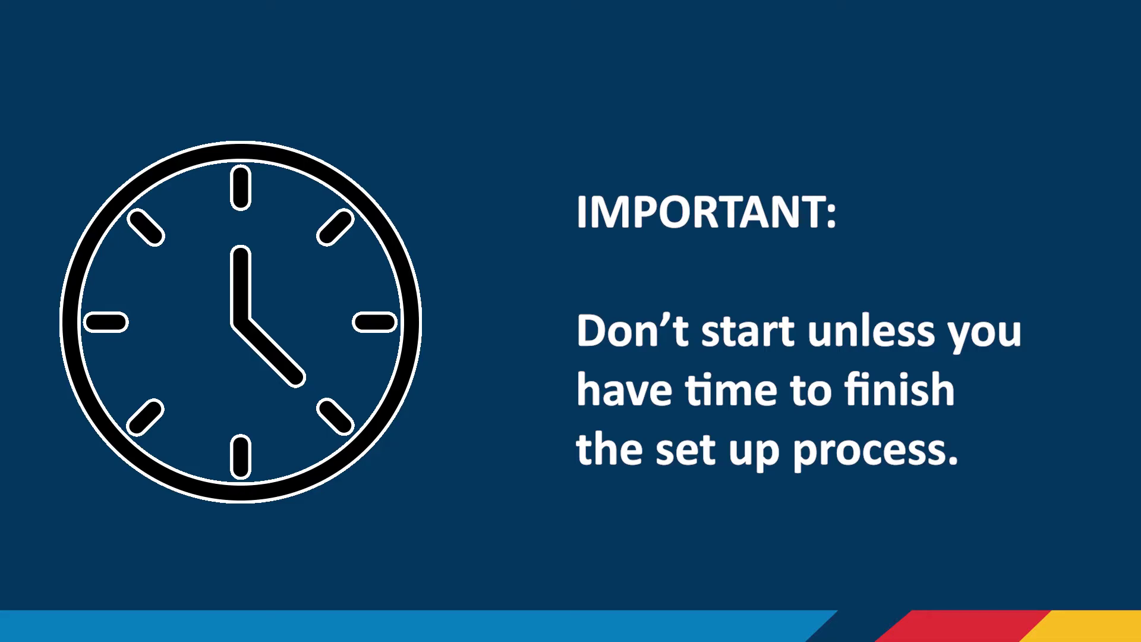
left_click_drag(242, 337, 560, 448)
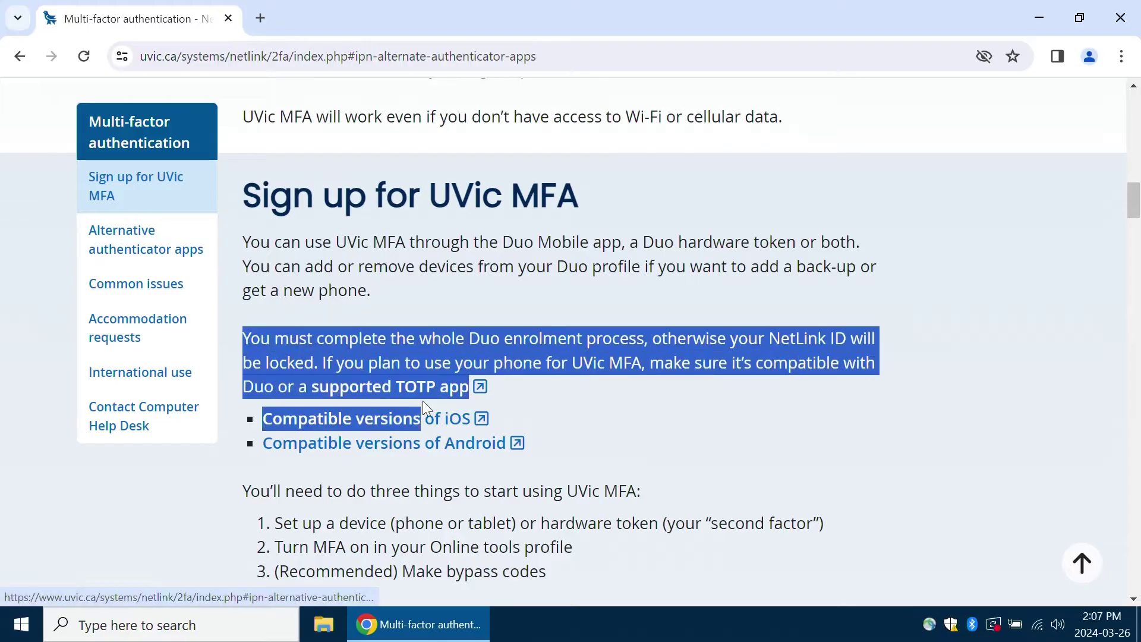
left_click(550, 425)
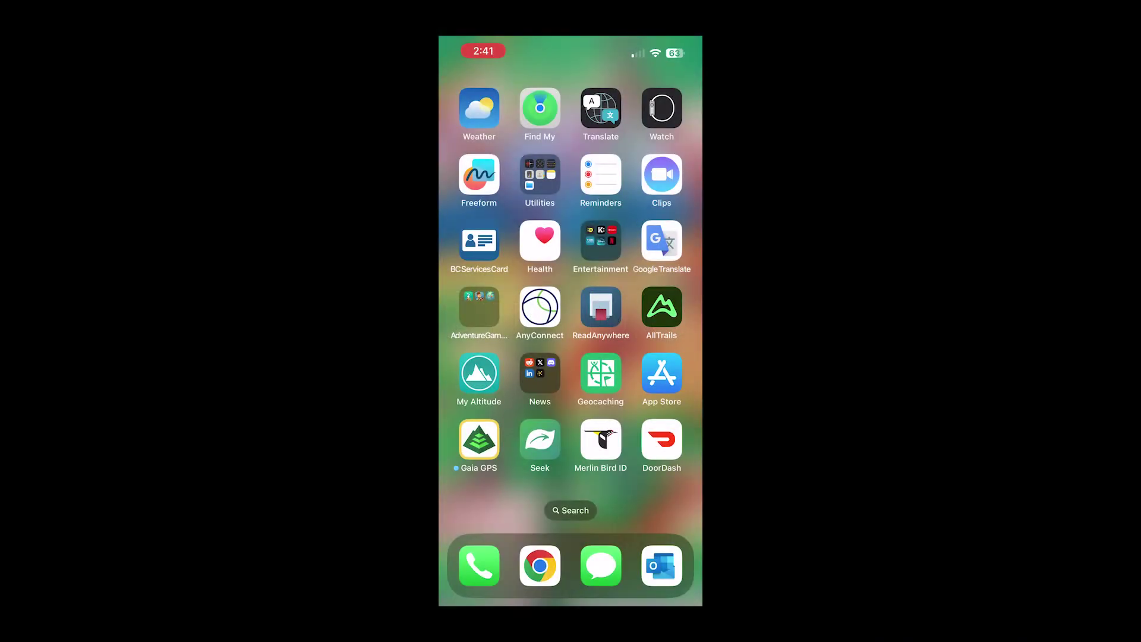
- Search the app store for 'duo' and download the Duo Mobile app
left_click(661, 372)
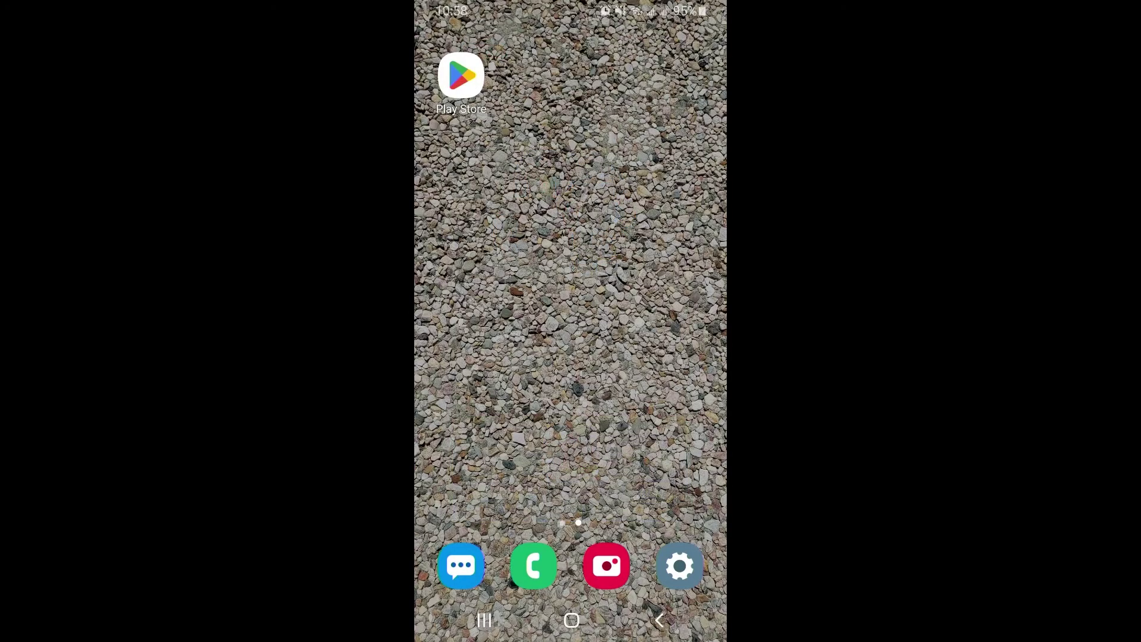
left_click(461, 74)
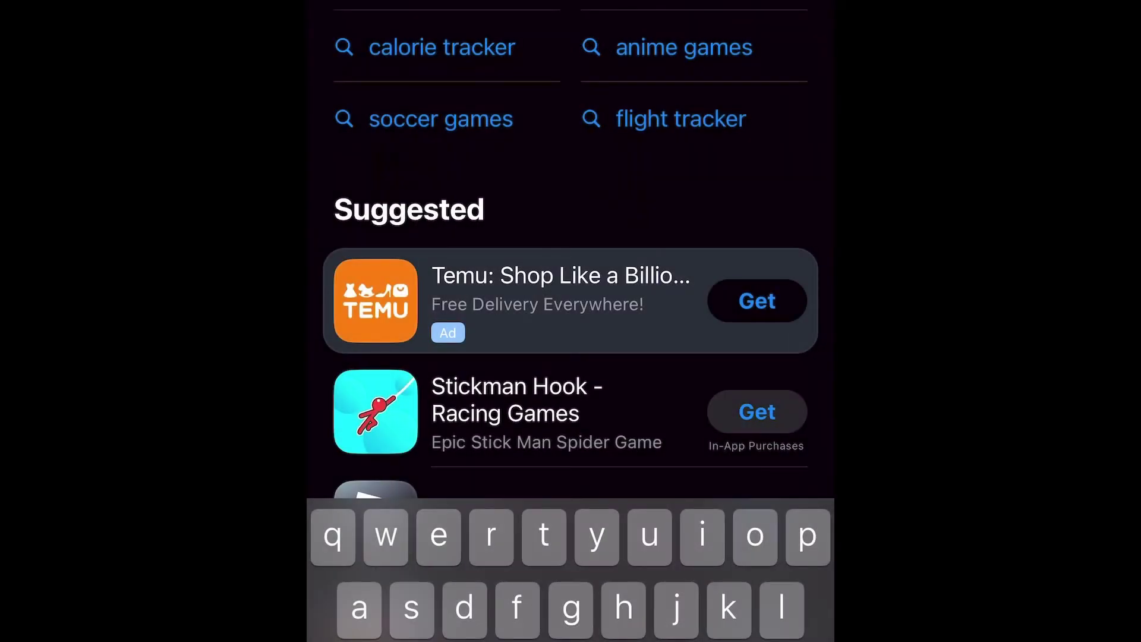
type("duo")
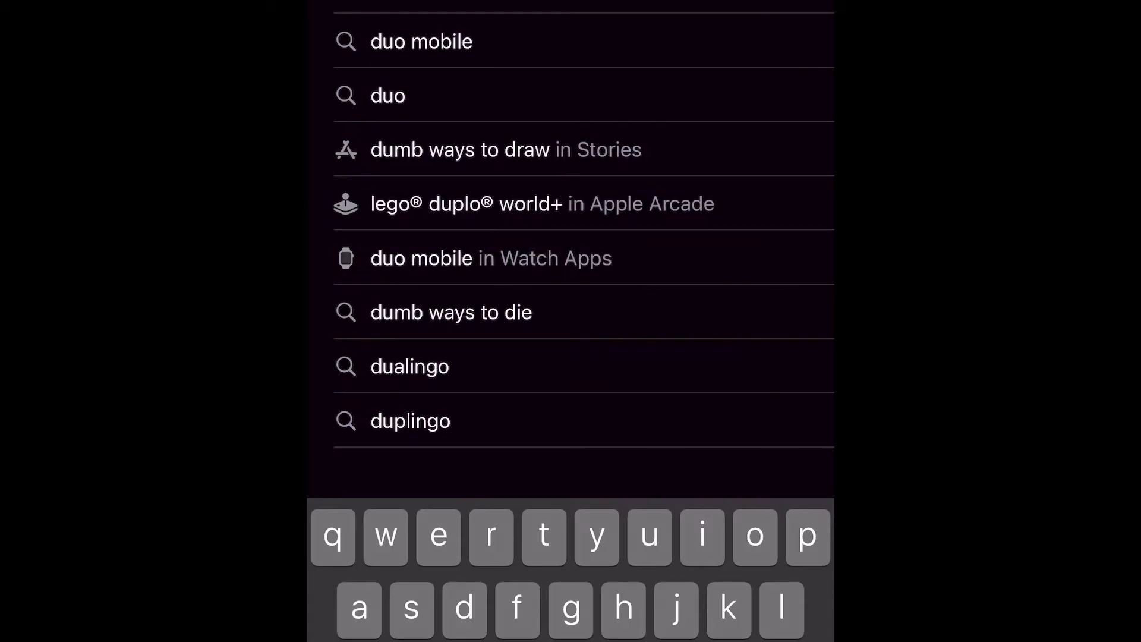
key("Return")
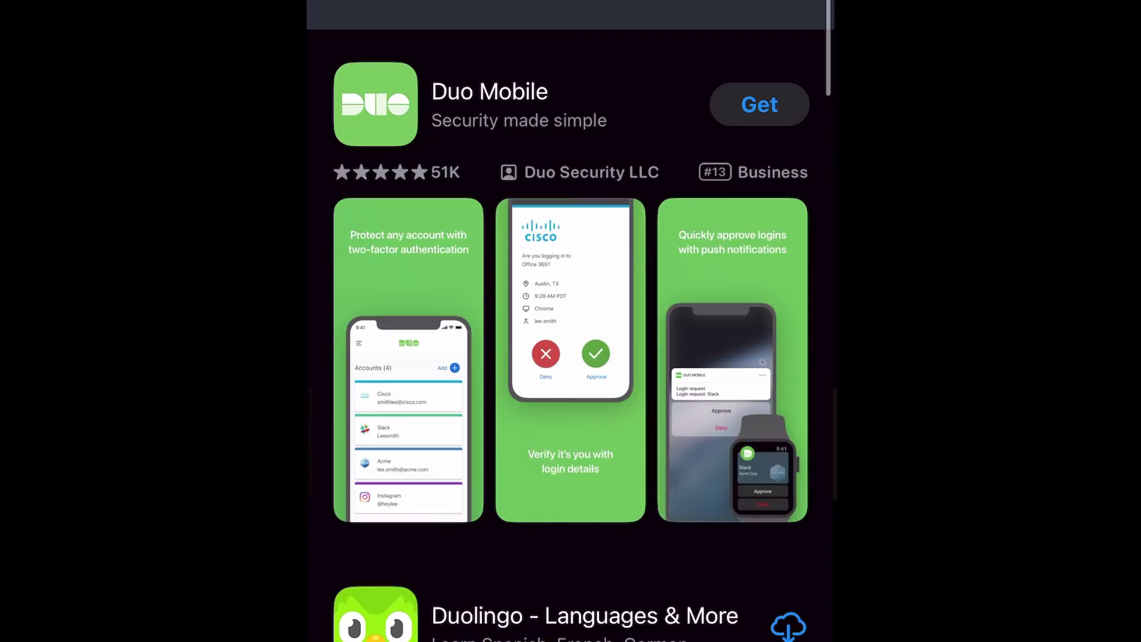
left_click(759, 105)
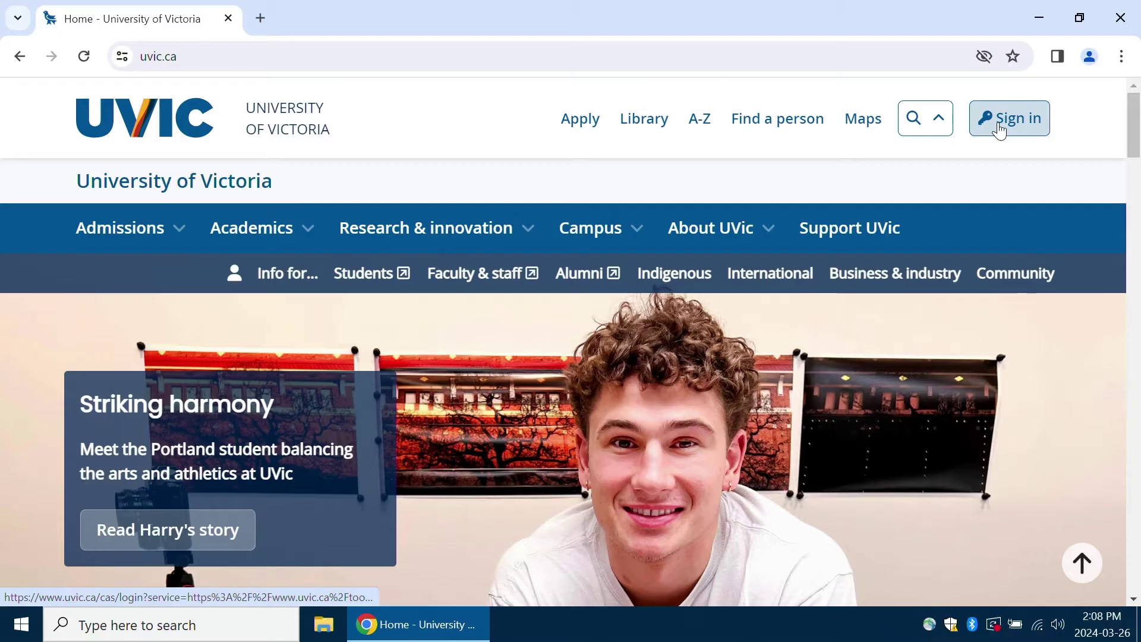
- Sign in on the UVic sign-in page with your NetLink ID and passphrase
left_click(999, 126)
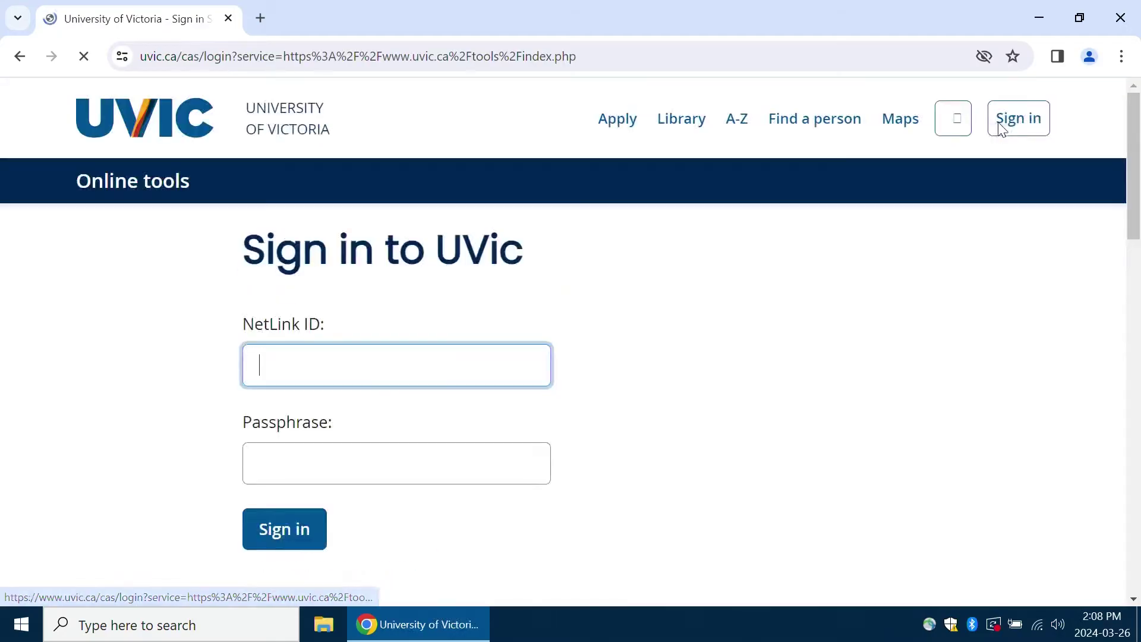
type("ethanom45")
key("Tab")
type("••••••••••••••••••")
key("Return")
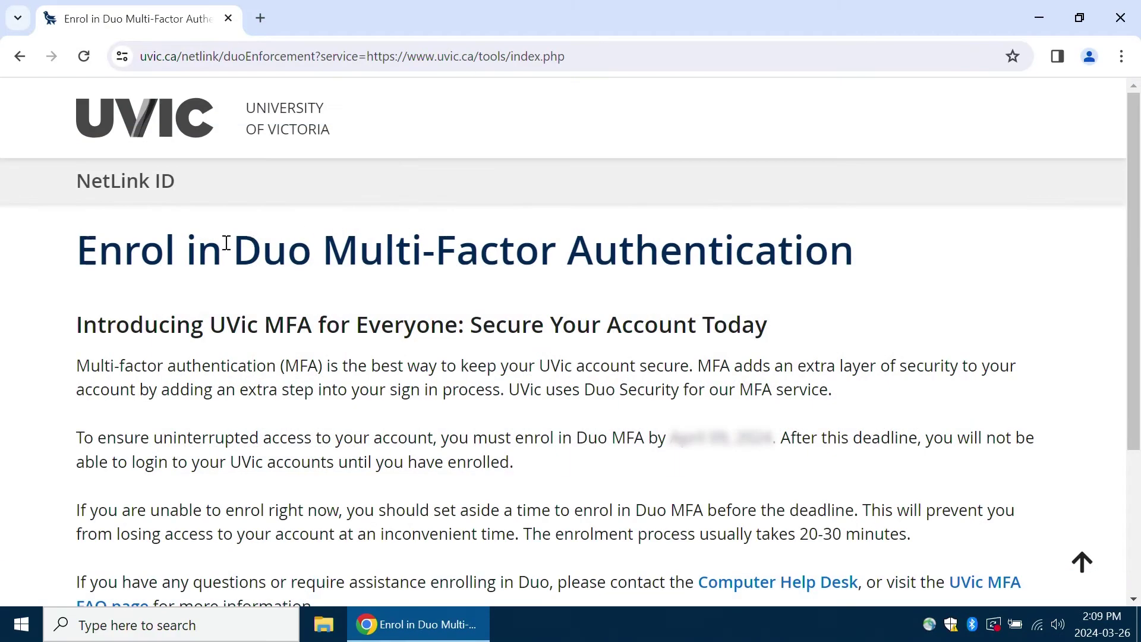
scroll(227, 243, "down", 1)
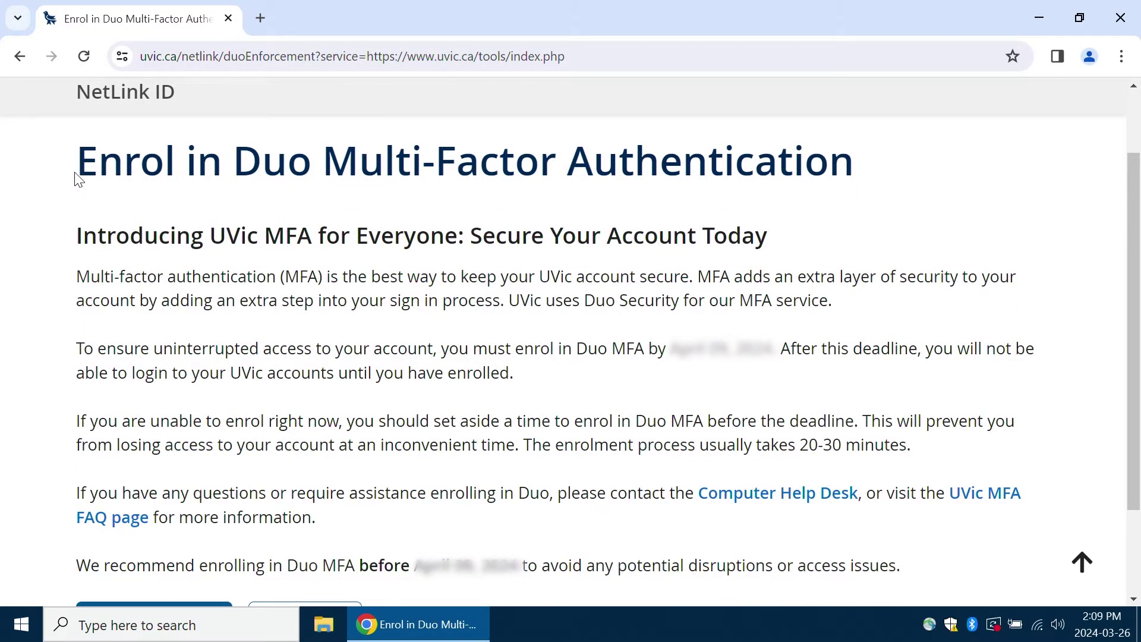
scroll(95, 238, "down", 1)
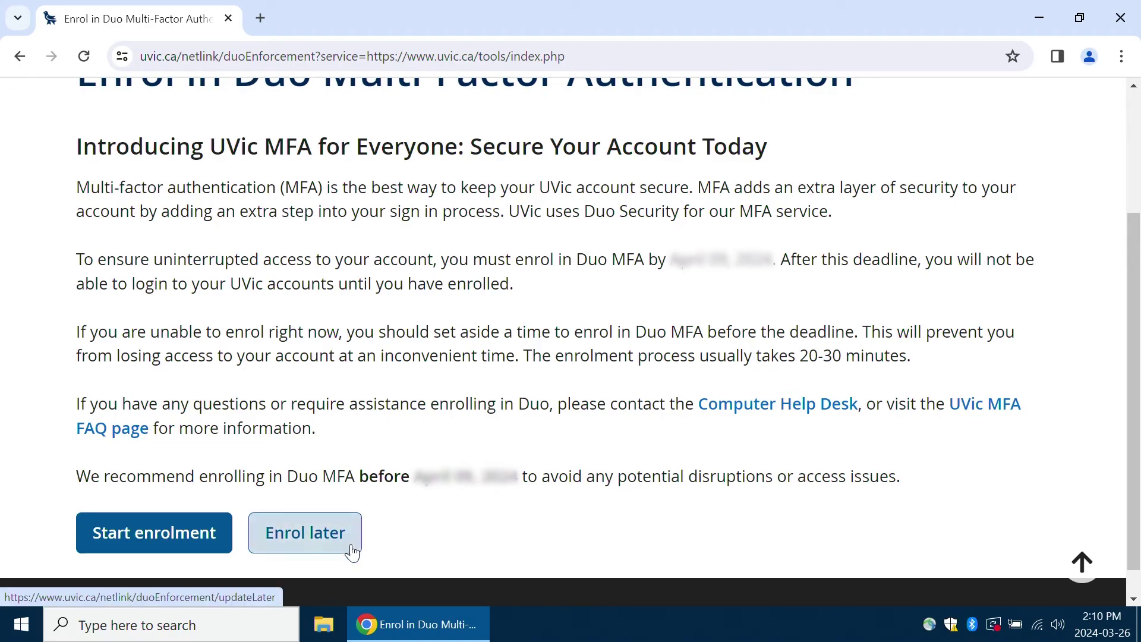
left_click_drag(75, 475, 912, 484)
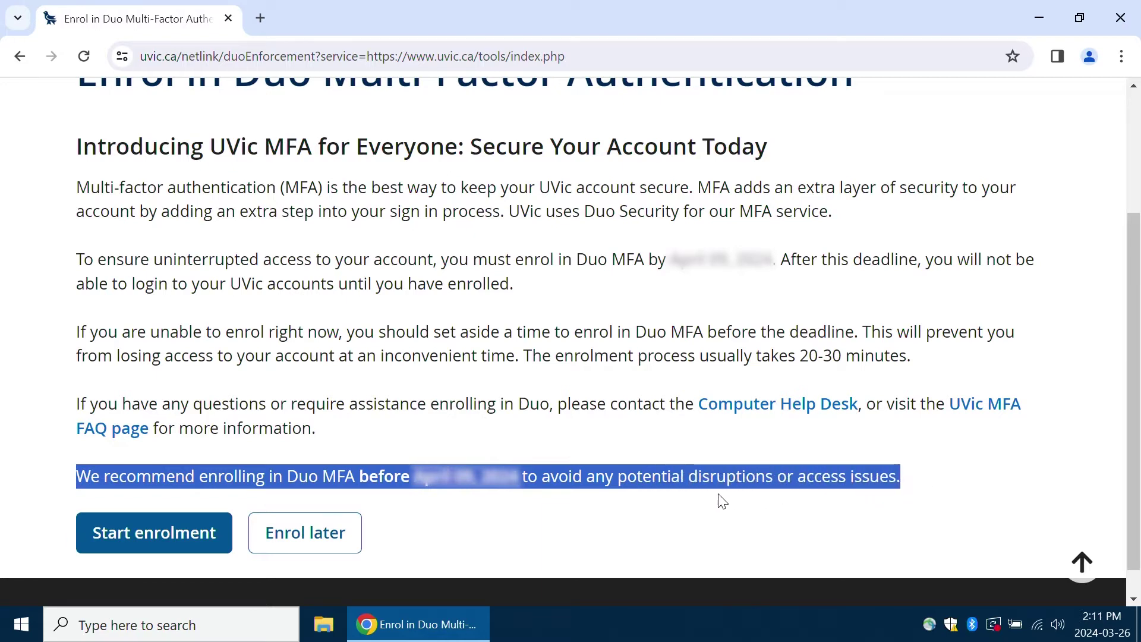
left_click(665, 504)
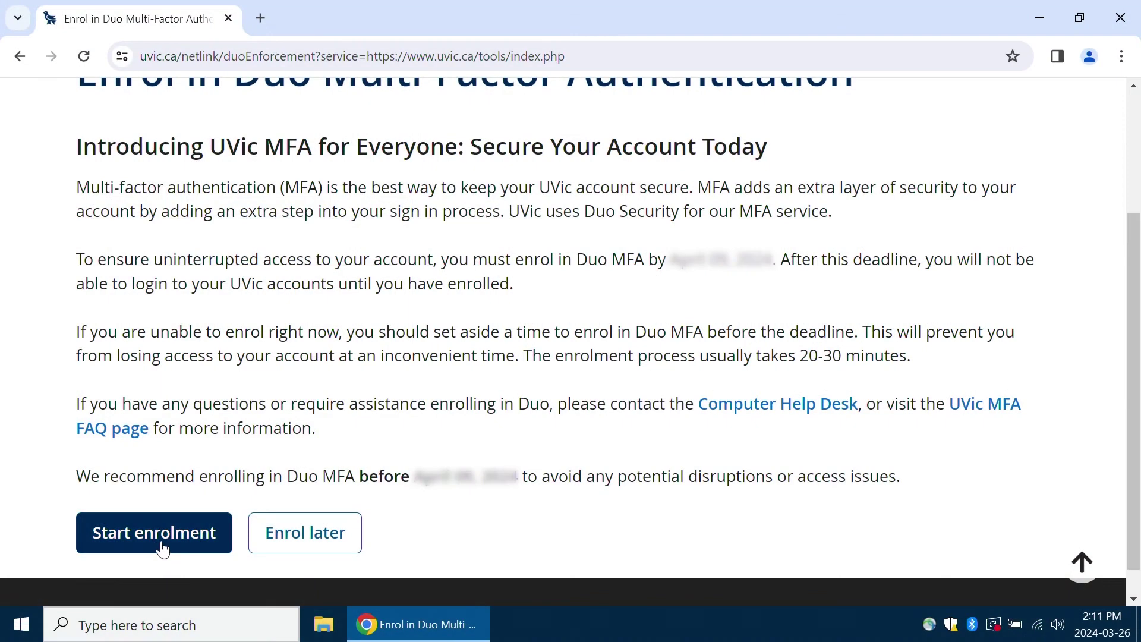
left_click(161, 548)
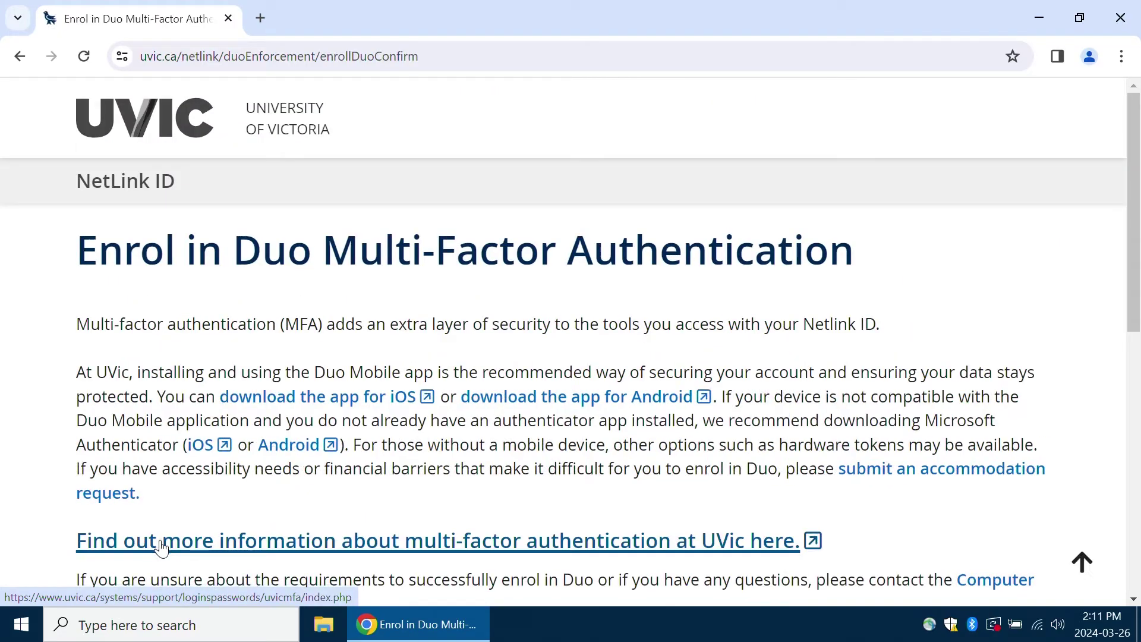
- Acknowledge the lockout warning, agree to the UVic MFA Terms of Service, and enable Duo
scroll(258, 376, "down", 3)
scroll(254, 382, "up", 1)
scroll(252, 386, "down", 2)
scroll(256, 387, "down", 4)
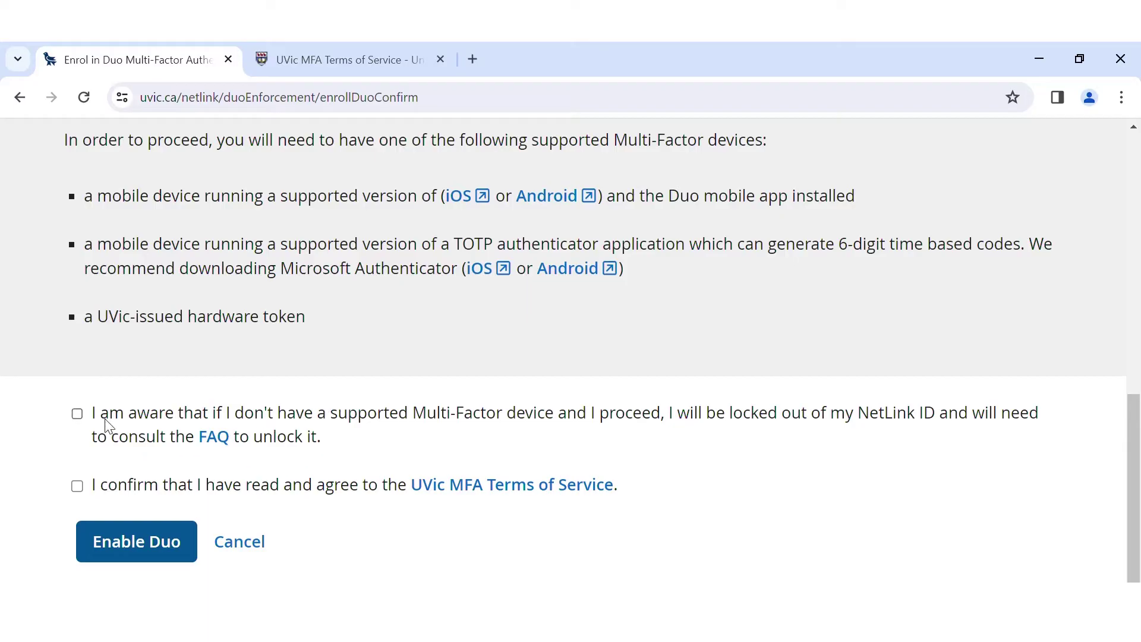
left_click(77, 414)
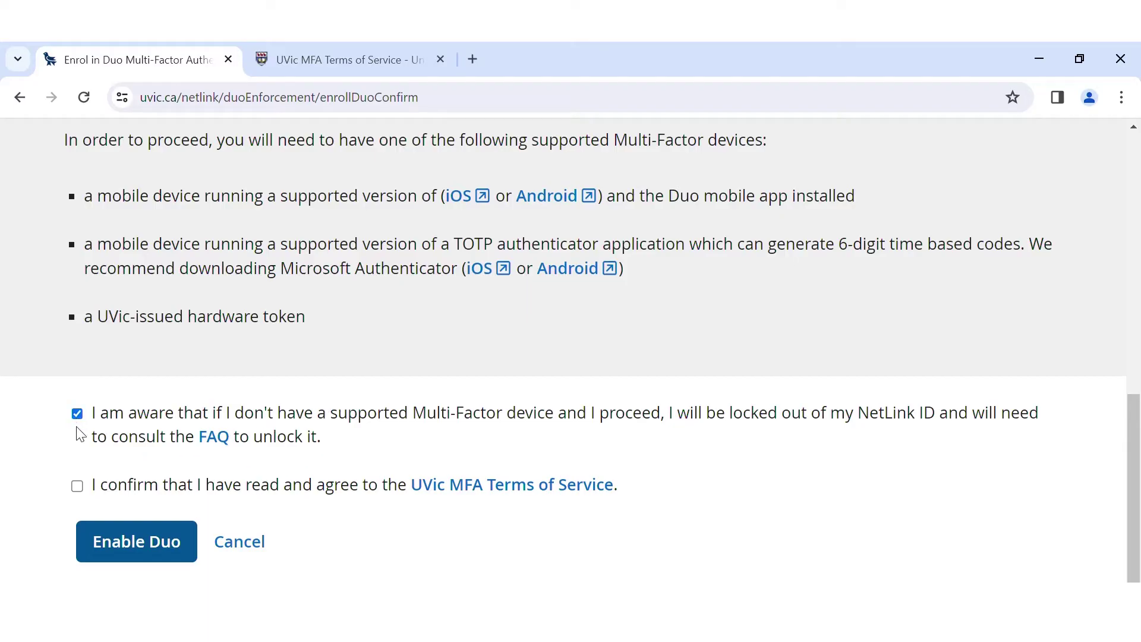
left_click(77, 486)
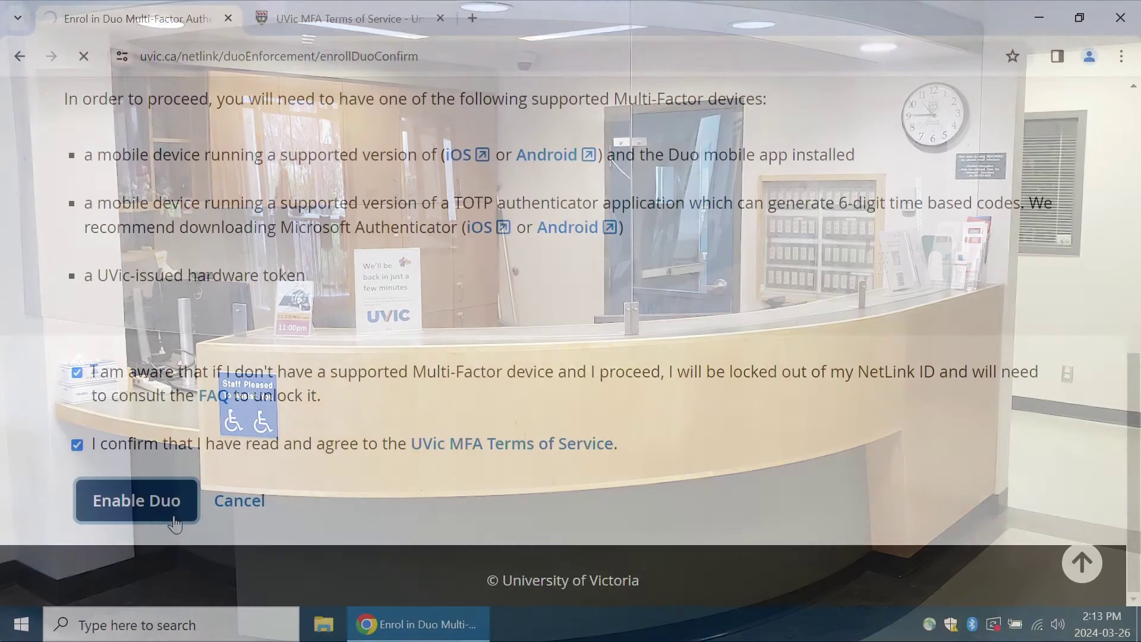
left_click(189, 509)
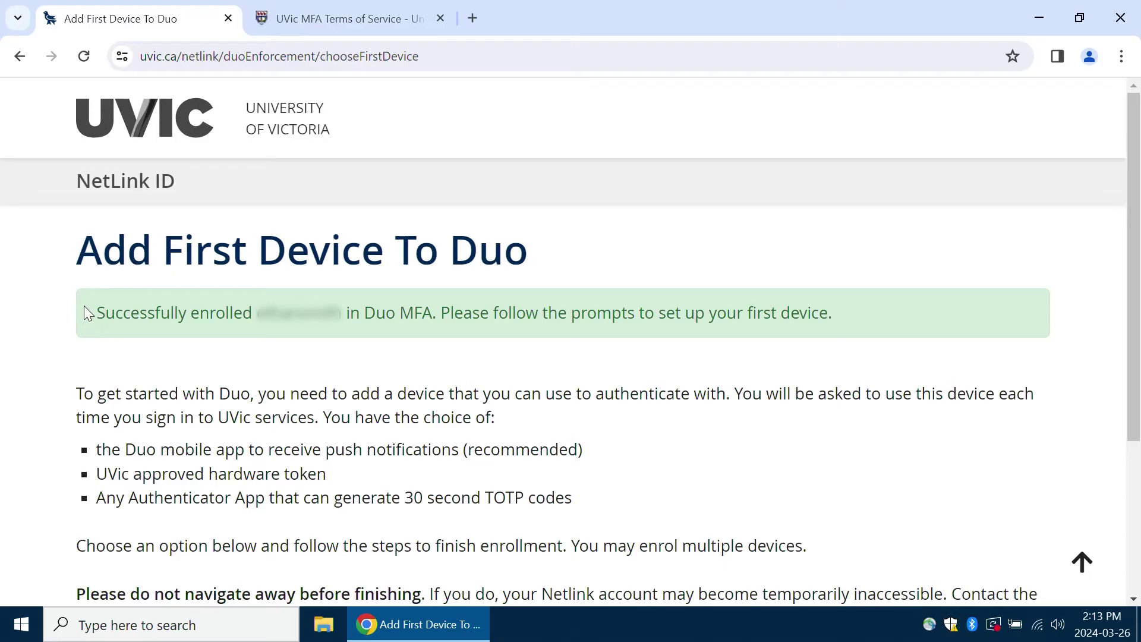
- Choose to enrol with the Duo Mobile App and continue enrolling
left_click_drag(84, 305, 847, 324)
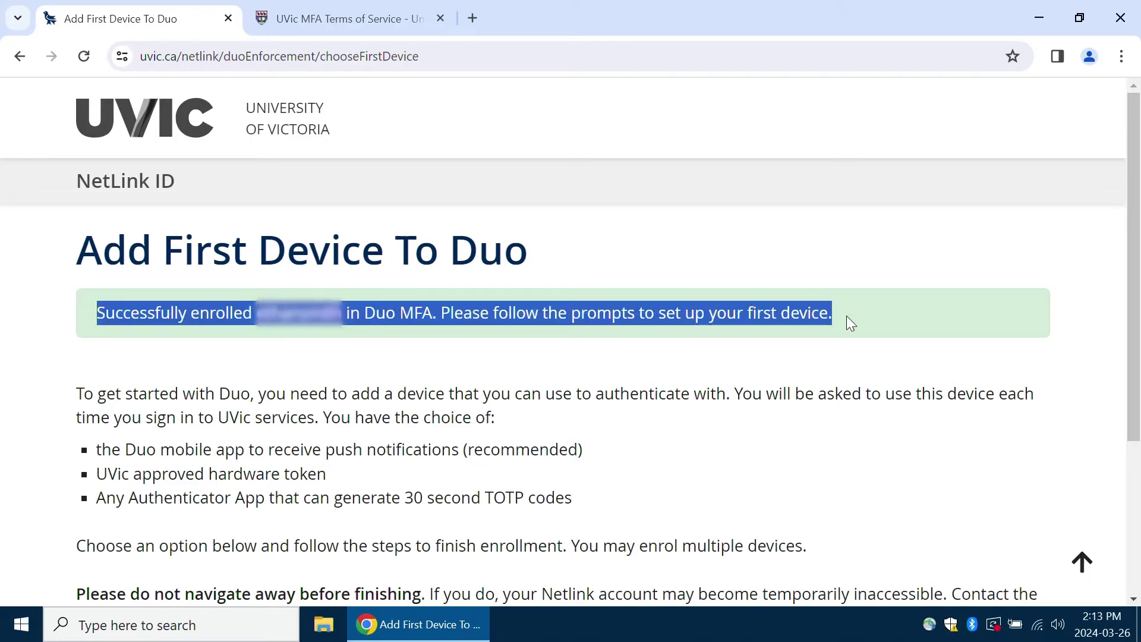
left_click(856, 317)
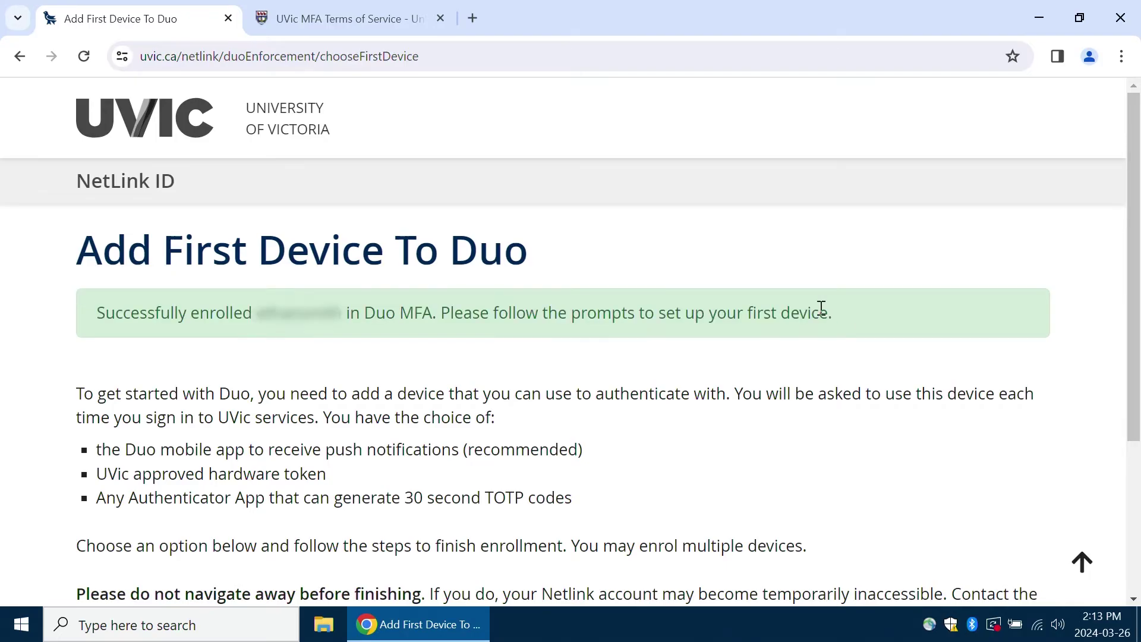
scroll(564, 401, "down", 3)
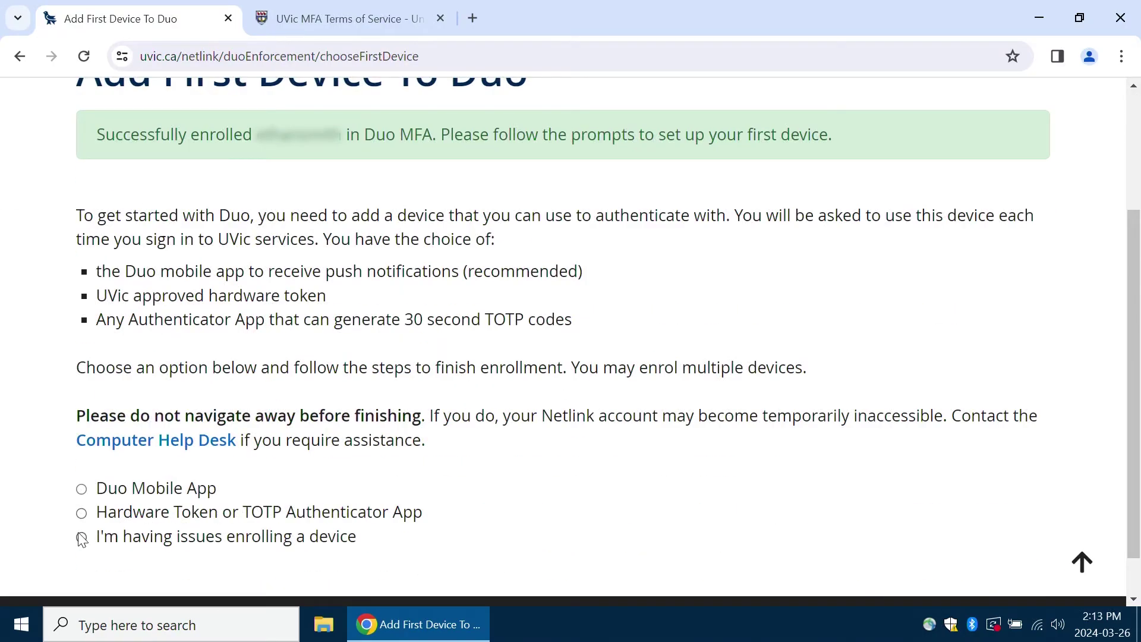
left_click_drag(100, 537, 374, 541)
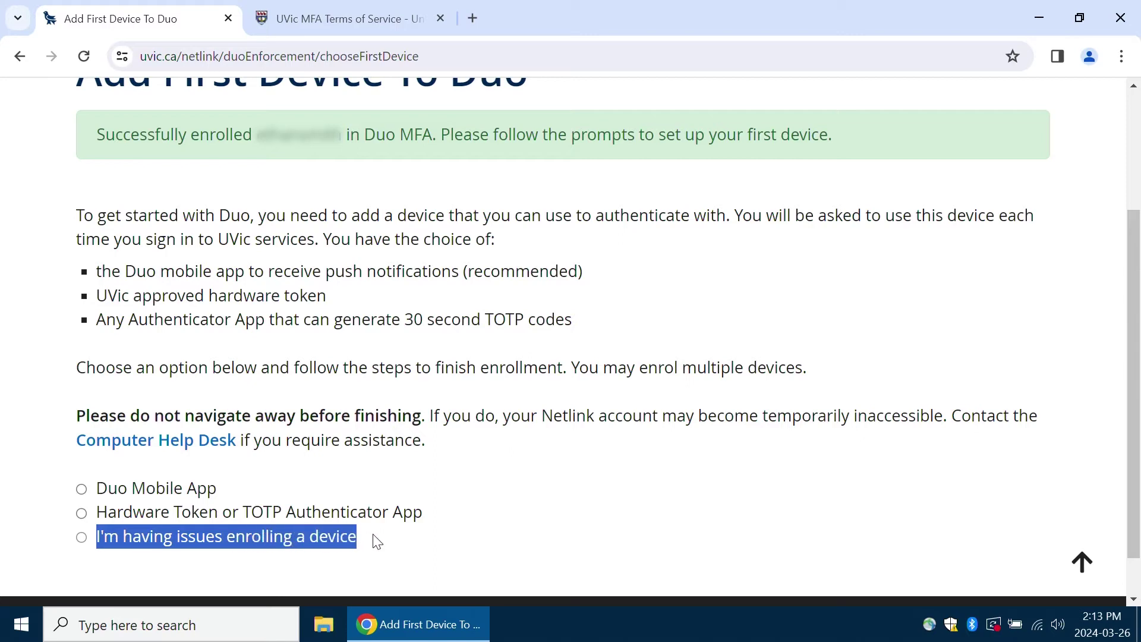
left_click(82, 538)
scroll(85, 538, "down", 3)
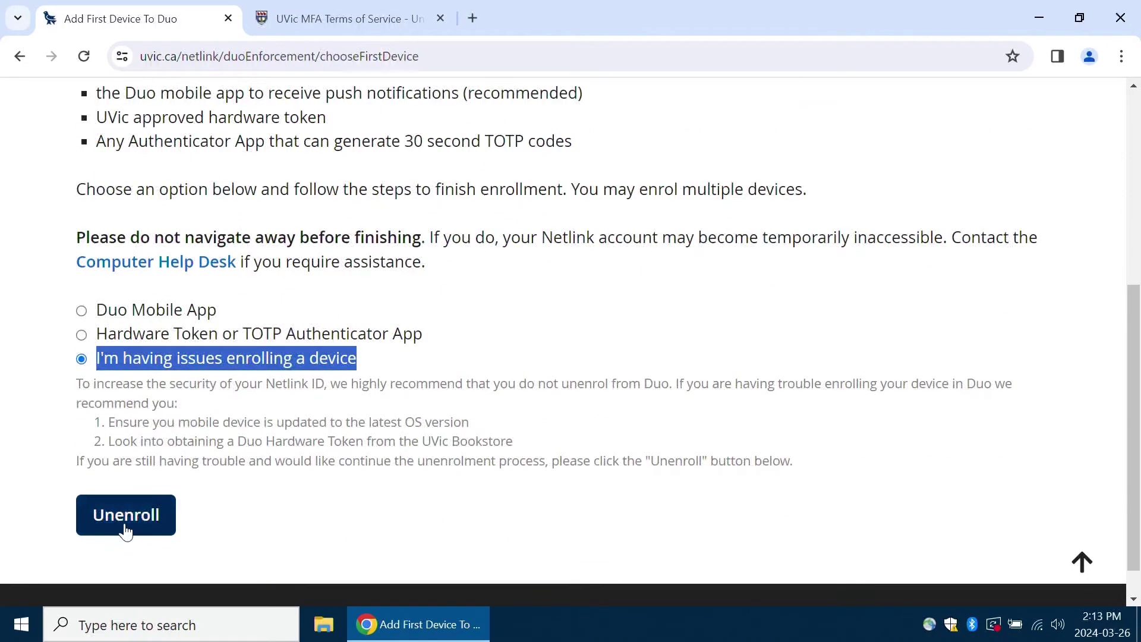
left_click(82, 309)
scroll(56, 326, "up", 6)
scroll(56, 327, "down", 3)
left_click(148, 569)
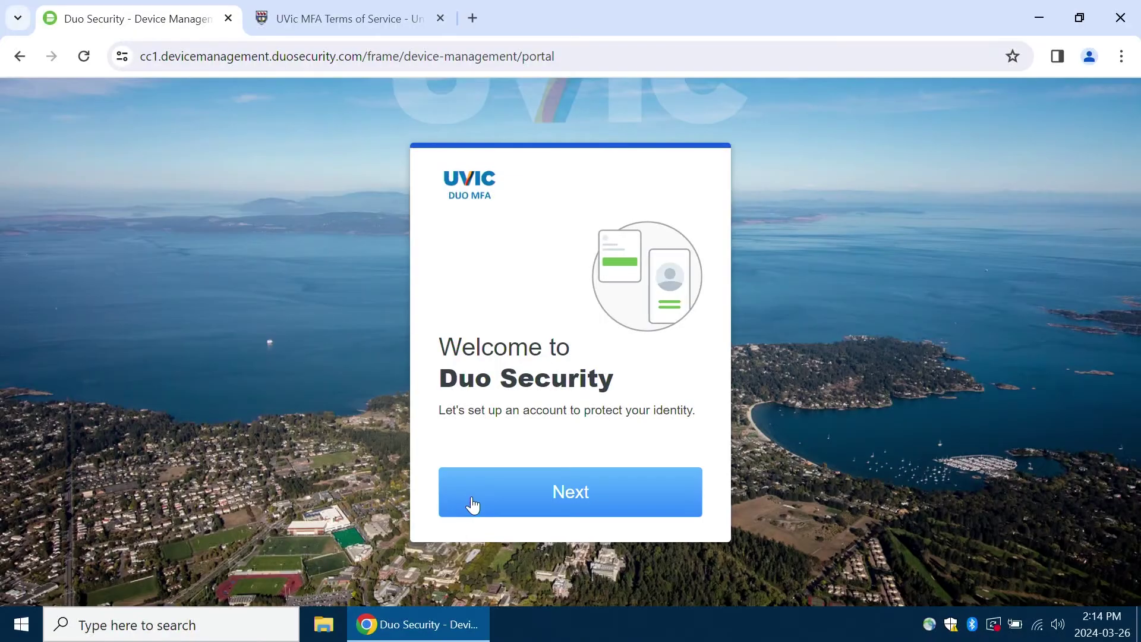
- Go through the Duo introduction pages and pick Duo Mobile as the login method
left_click(544, 496)
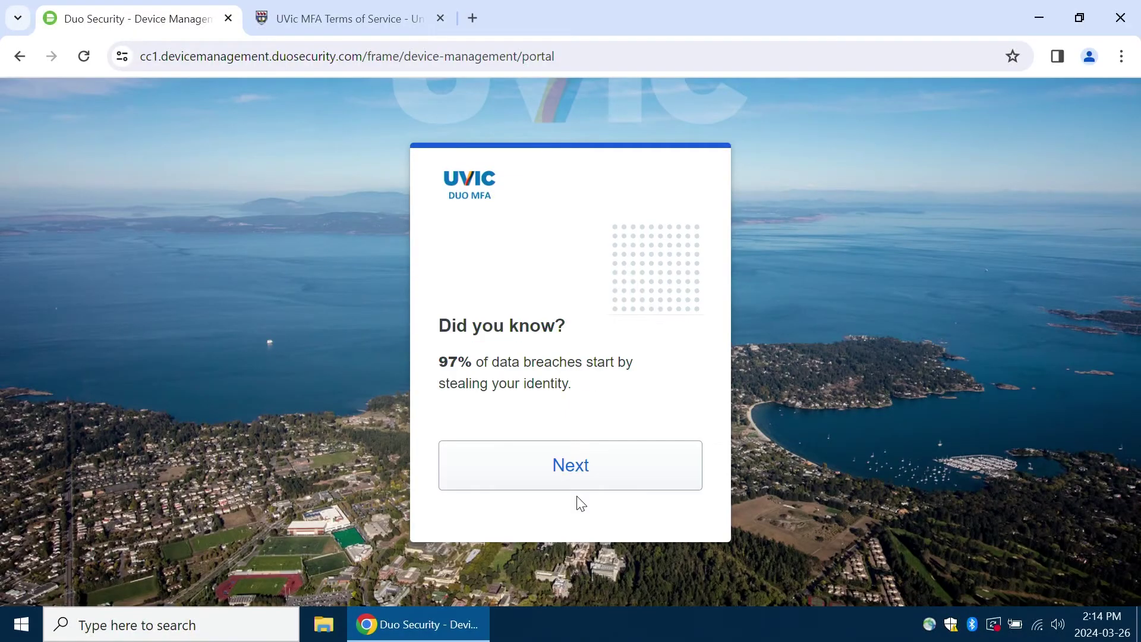
left_click(576, 487)
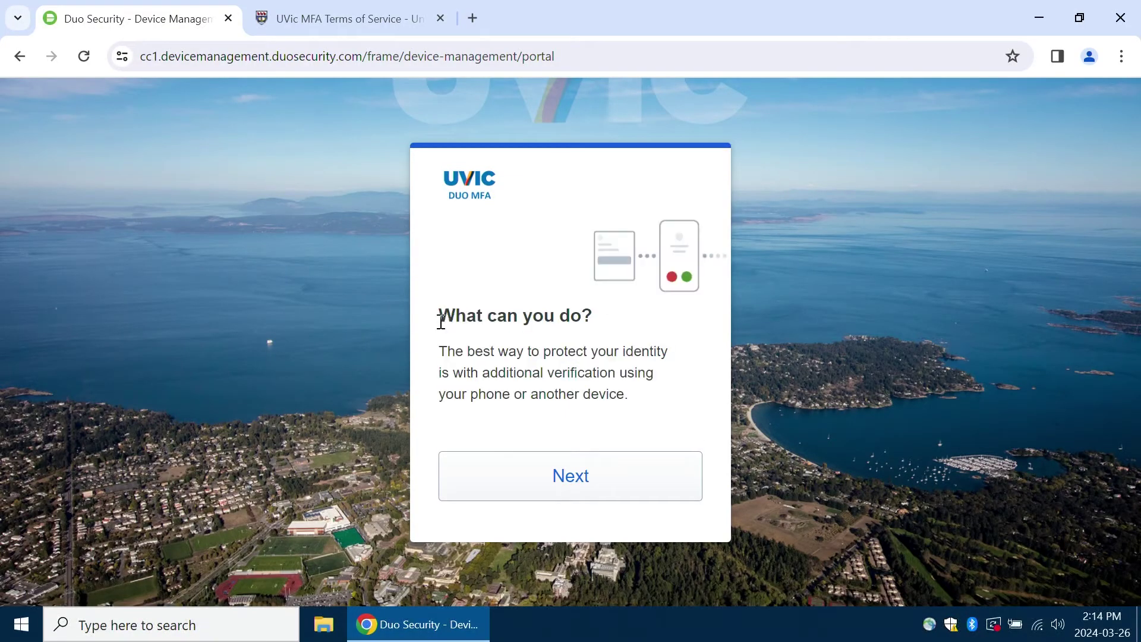
left_click_drag(442, 312, 640, 396)
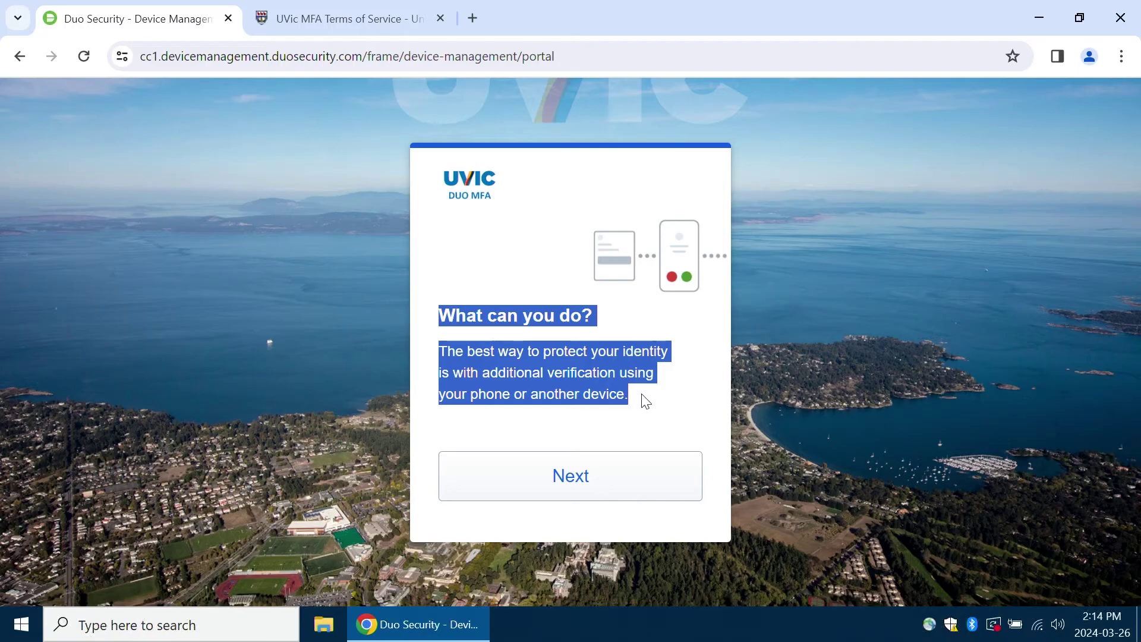
left_click(612, 437)
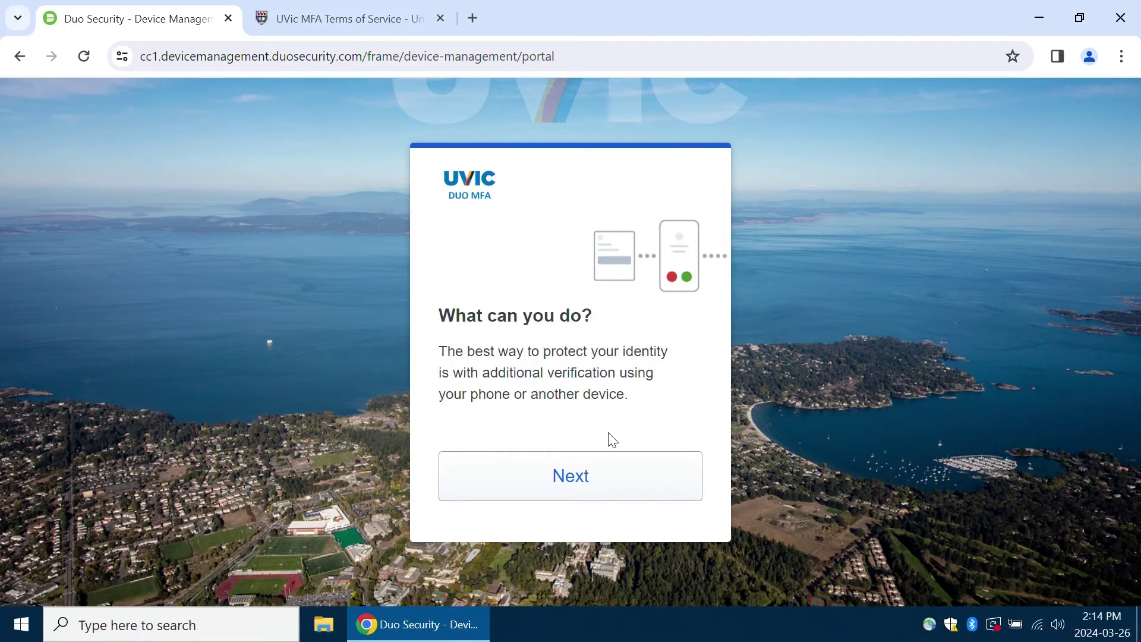
left_click(591, 476)
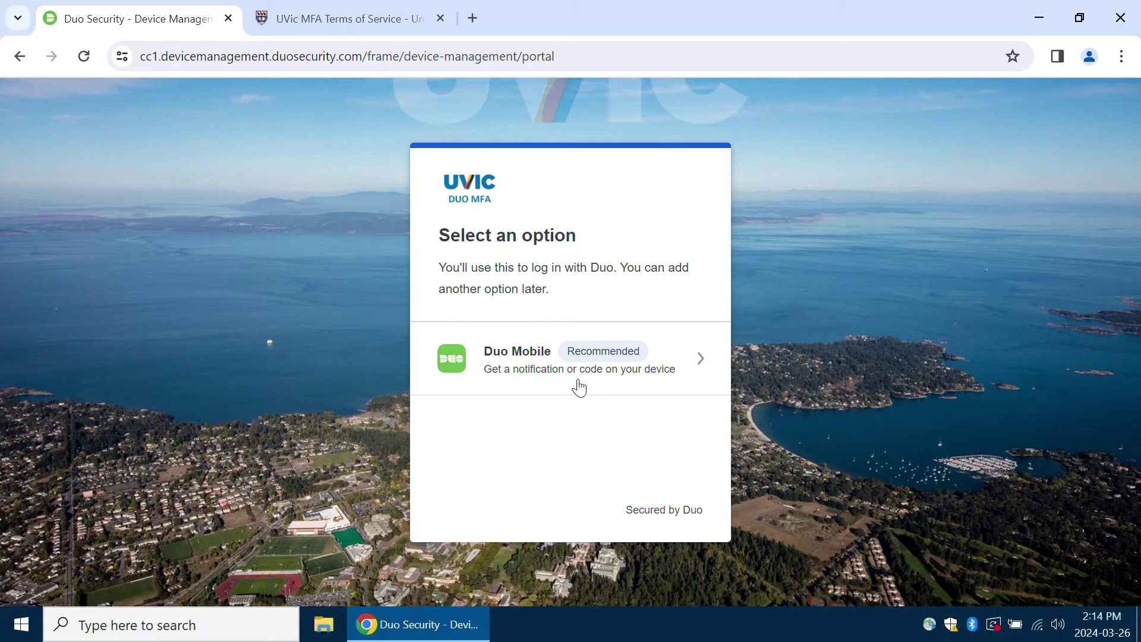
left_click(551, 370)
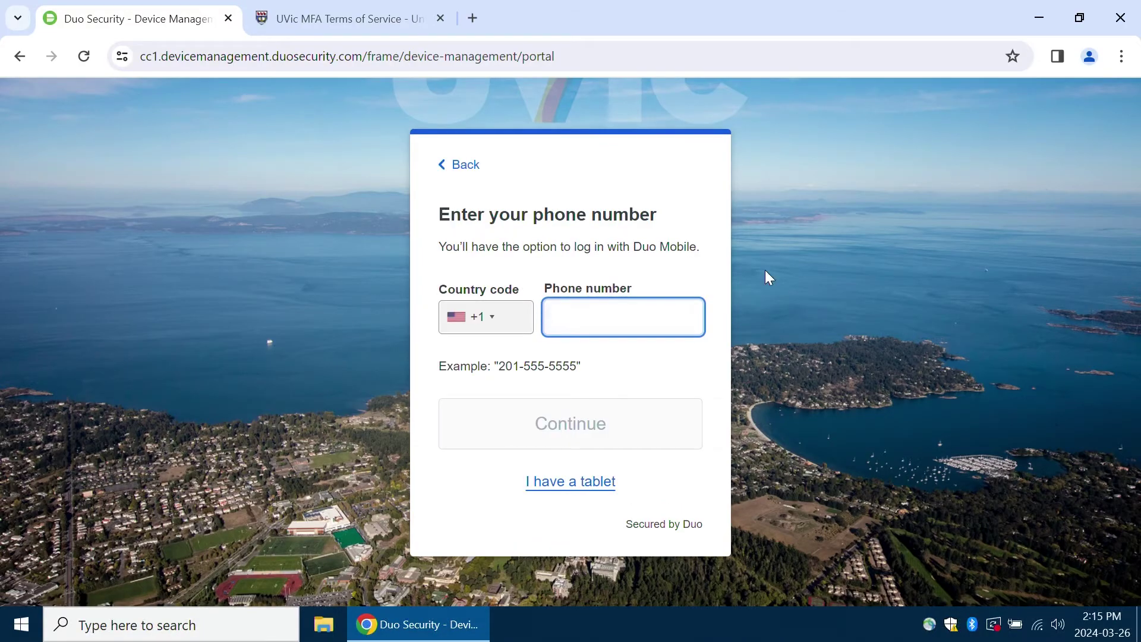
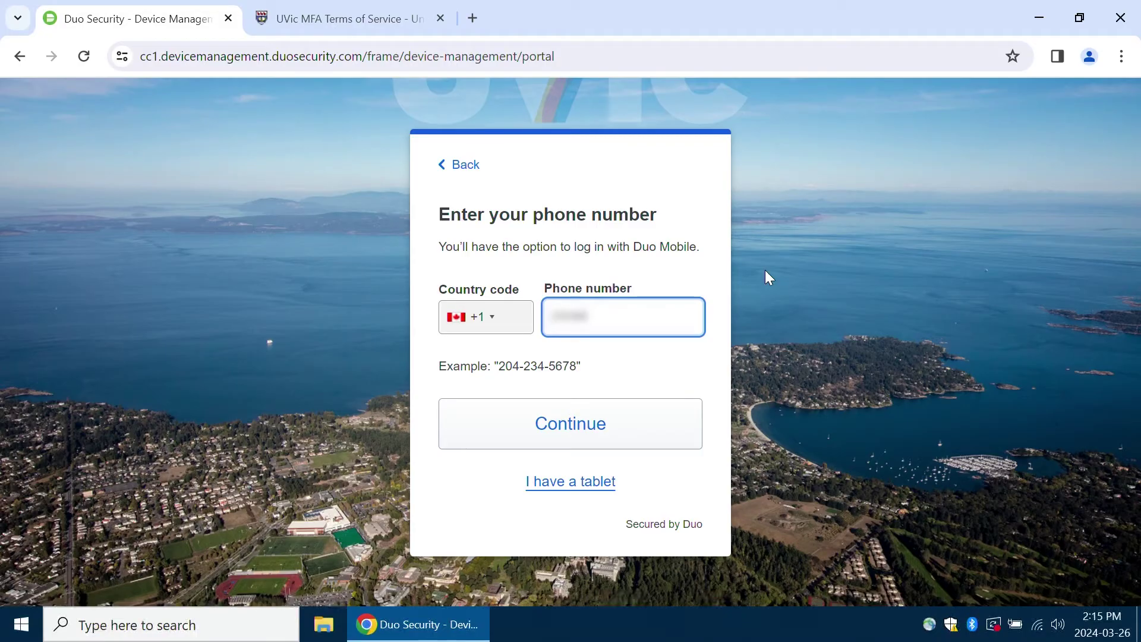
- Enter your phone number with the Canada country code and submit it
left_click(587, 426)
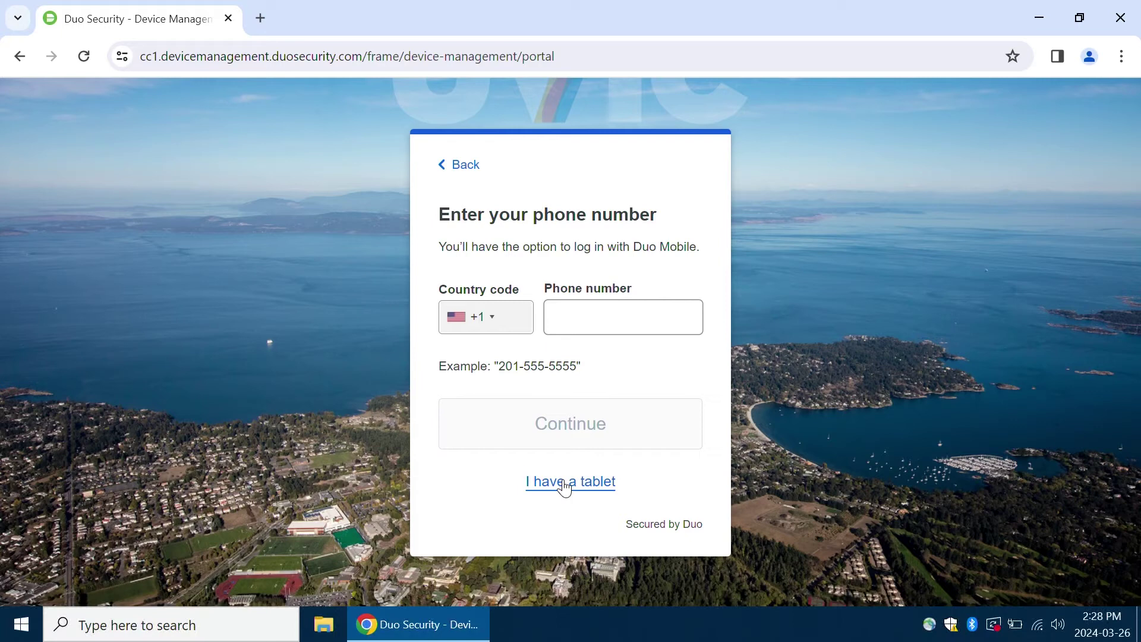
left_click(562, 482)
left_click(590, 480)
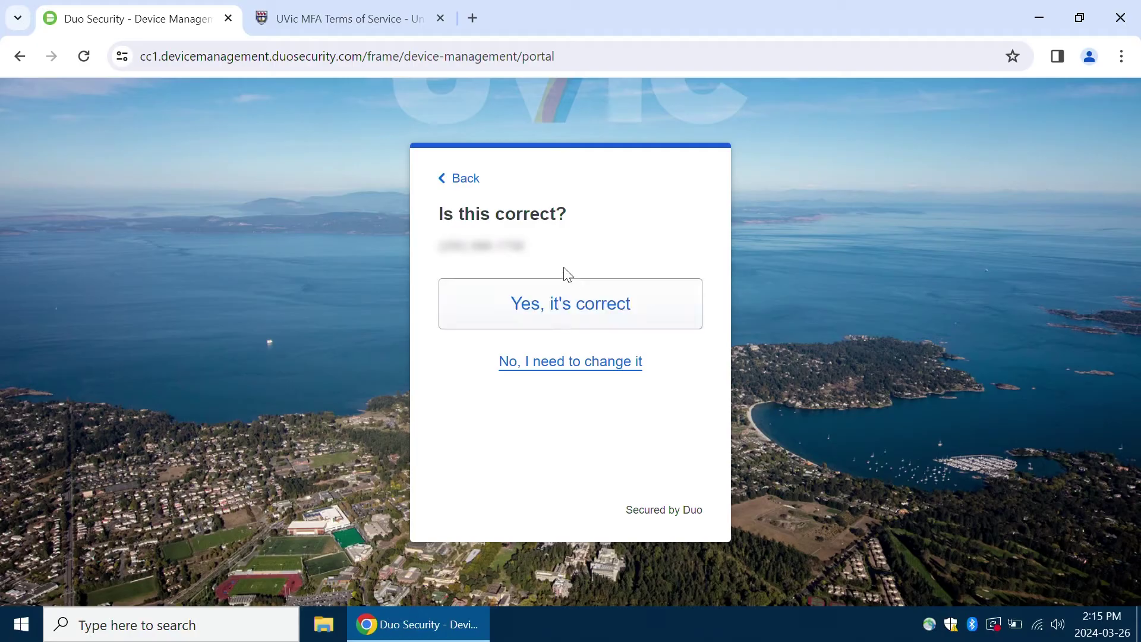
- Confirm the phone number is correct and continue past the Download Duo Mobile page
left_click_drag(523, 248, 438, 260)
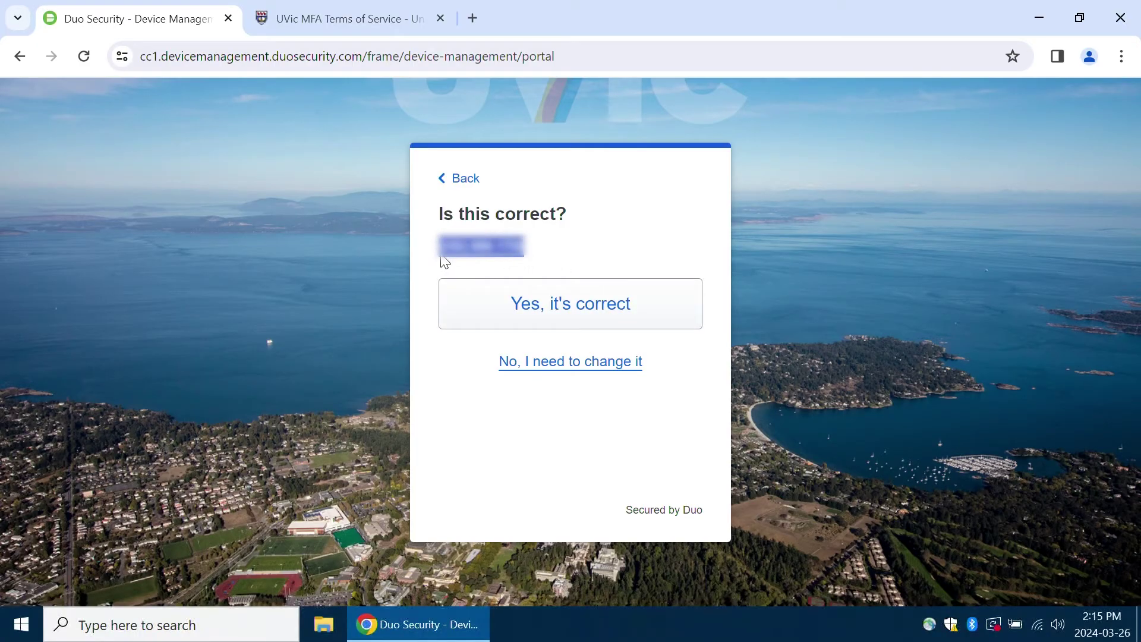
left_click(568, 260)
left_click(572, 308)
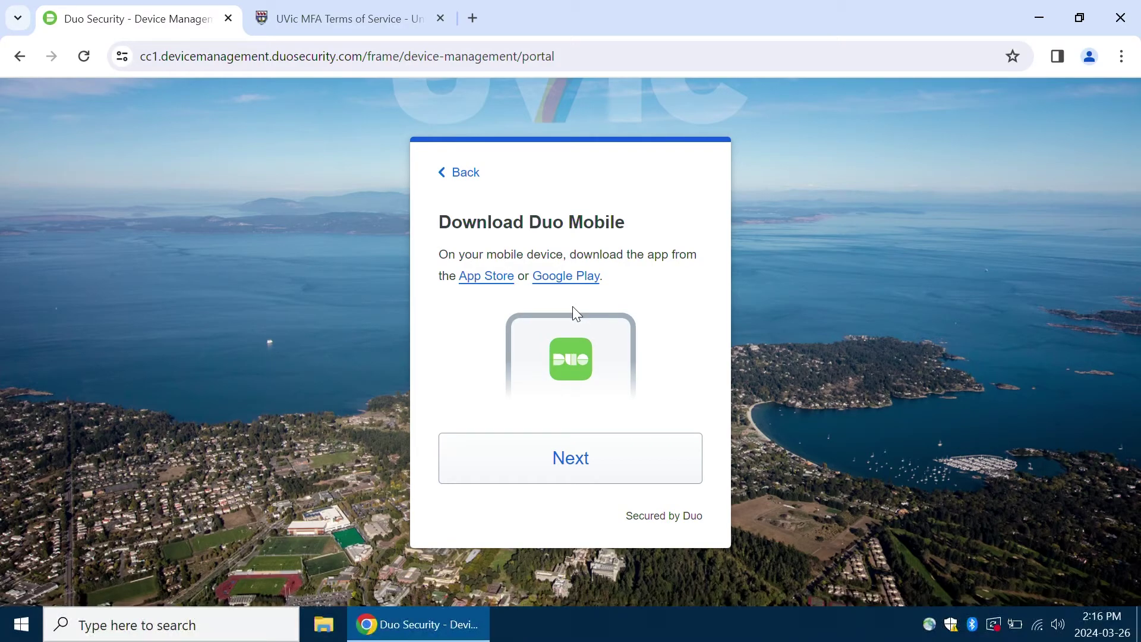
key("Return")
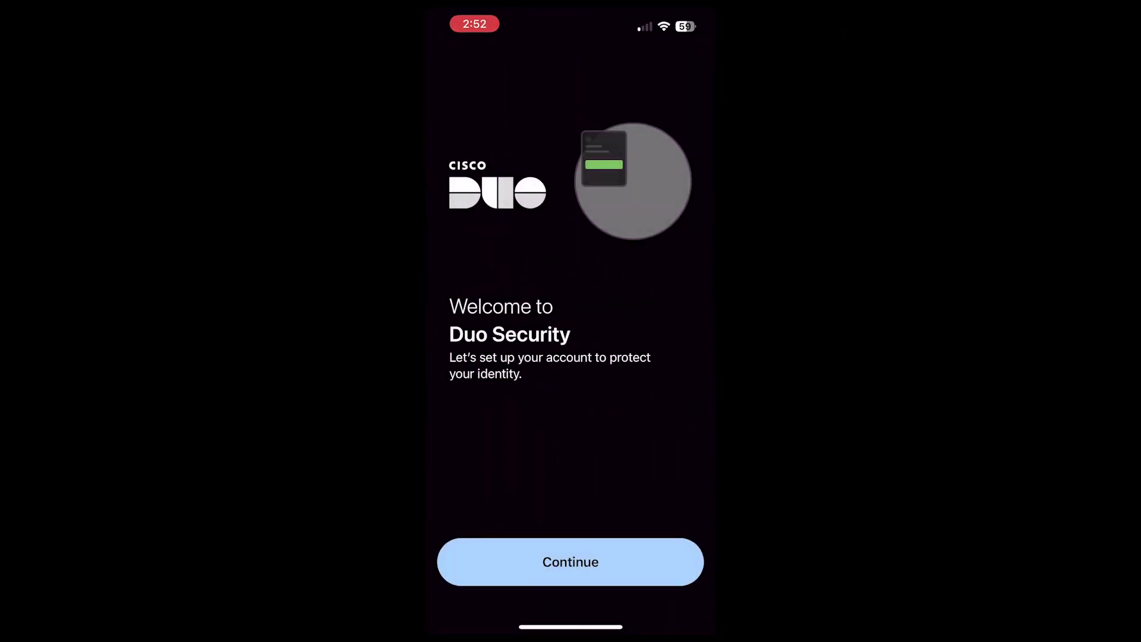
- In Duo Mobile, choose to add an account with a QR code and allow camera access
left_click(571, 561)
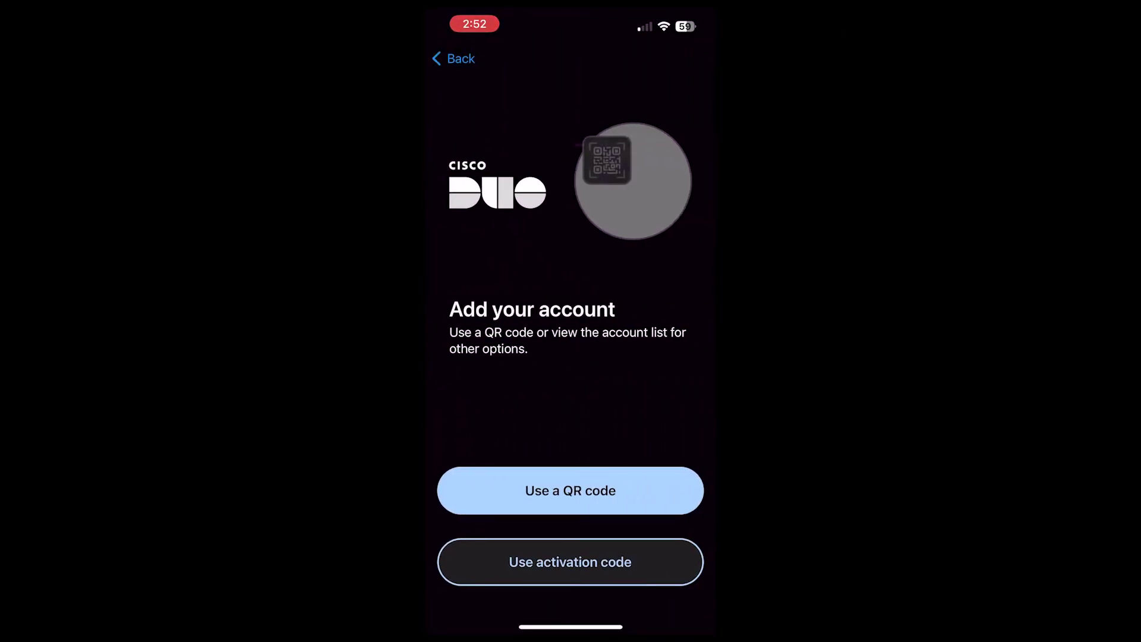
left_click(585, 490)
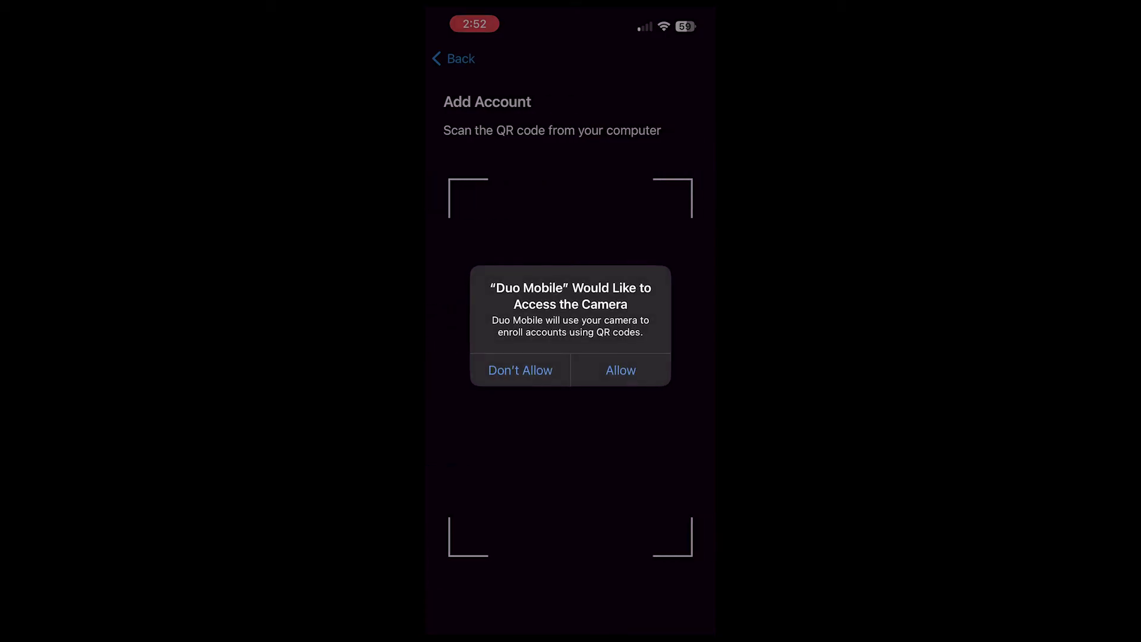
left_click(620, 370)
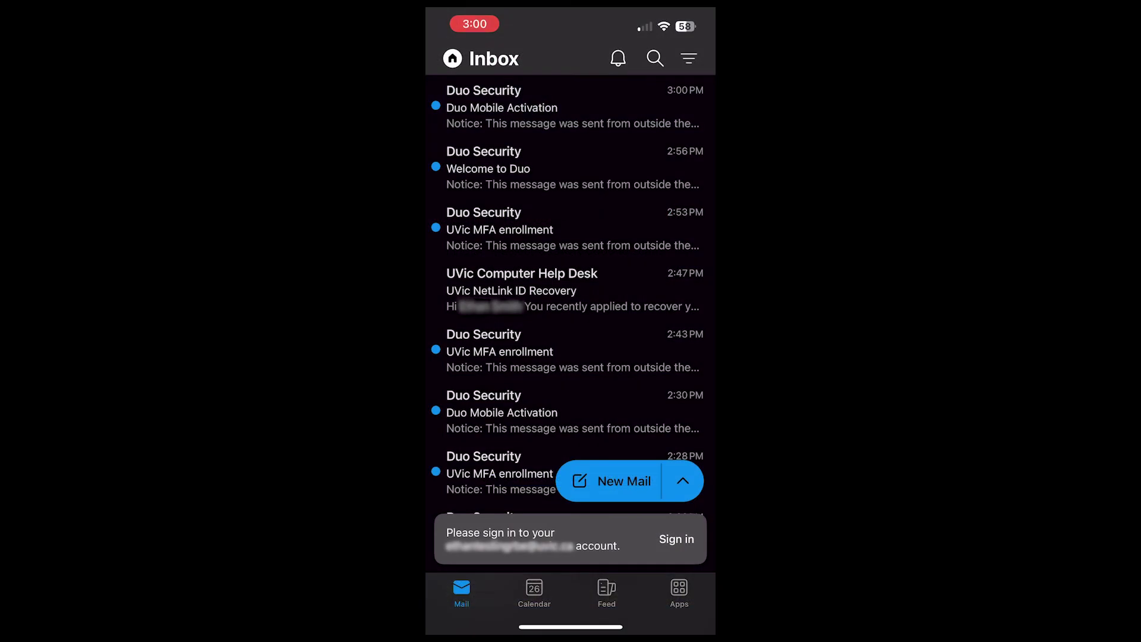
- Open the Duo Mobile Activation email in iOS Mail, follow its link, and let it open Duo Mobile
left_click(570, 107)
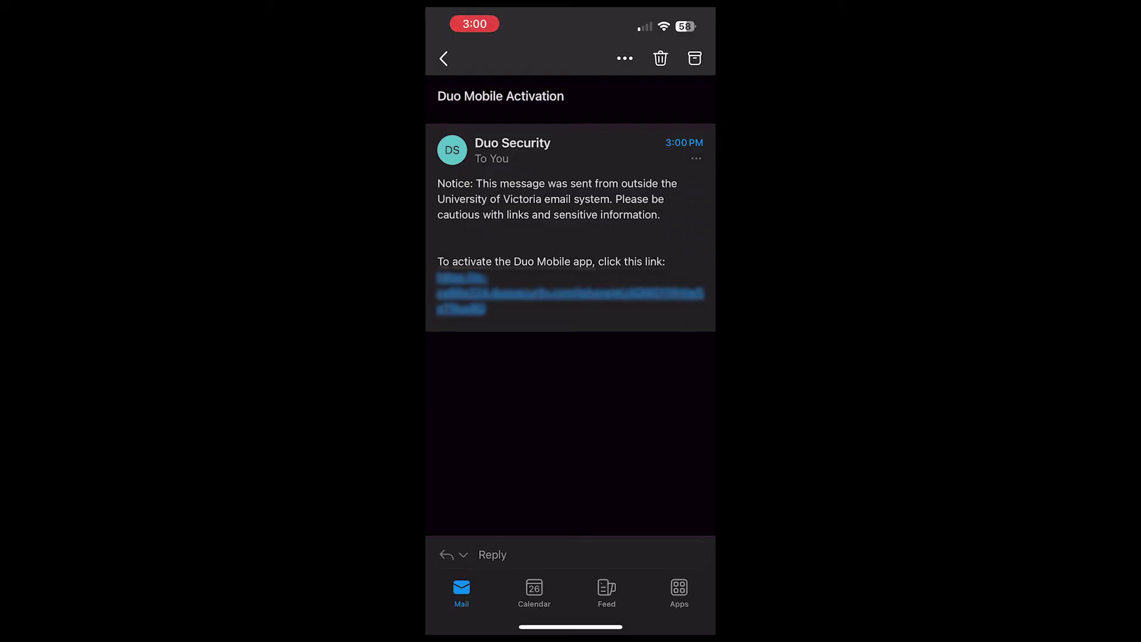
left_click(571, 292)
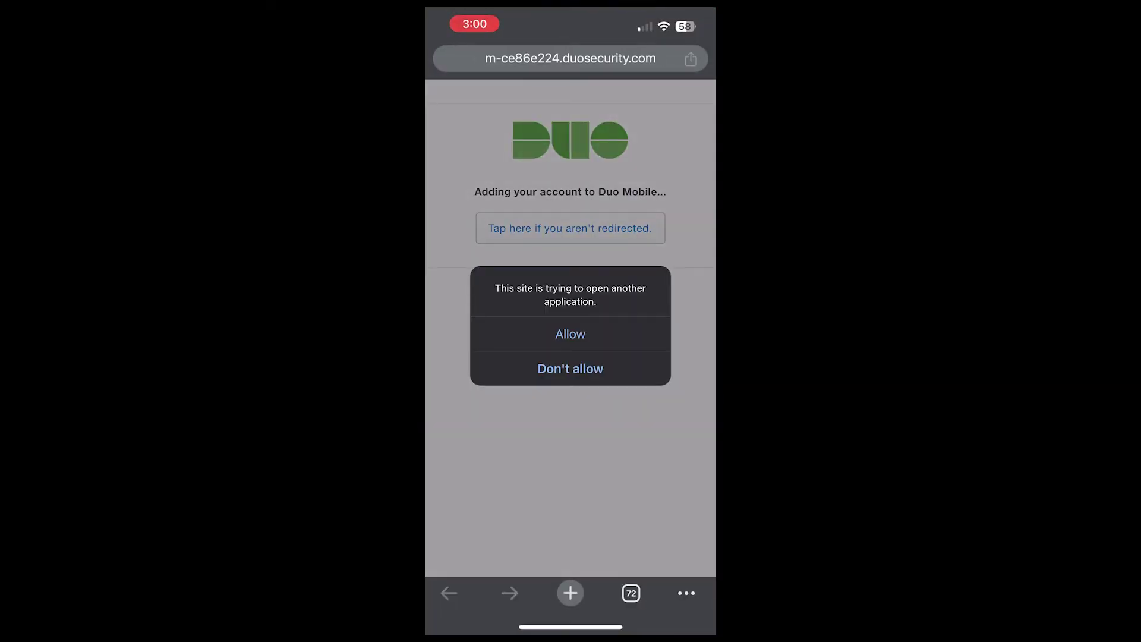
left_click(570, 334)
left_click(571, 561)
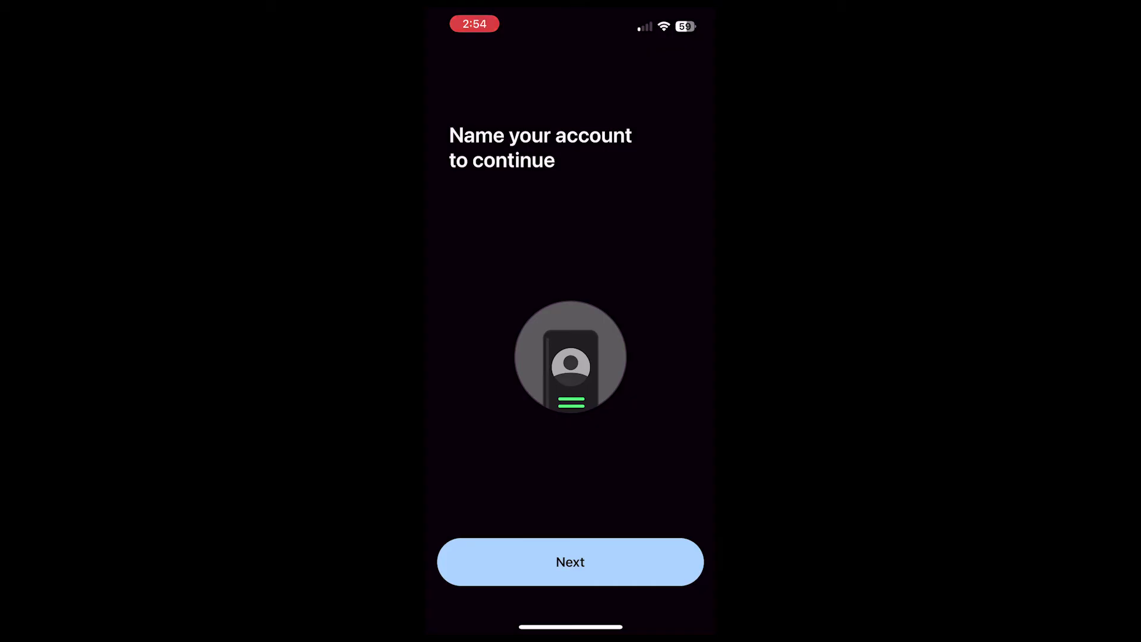
- Keep the account name University of Victoria, then start the practice login and deny it
left_click(570, 561)
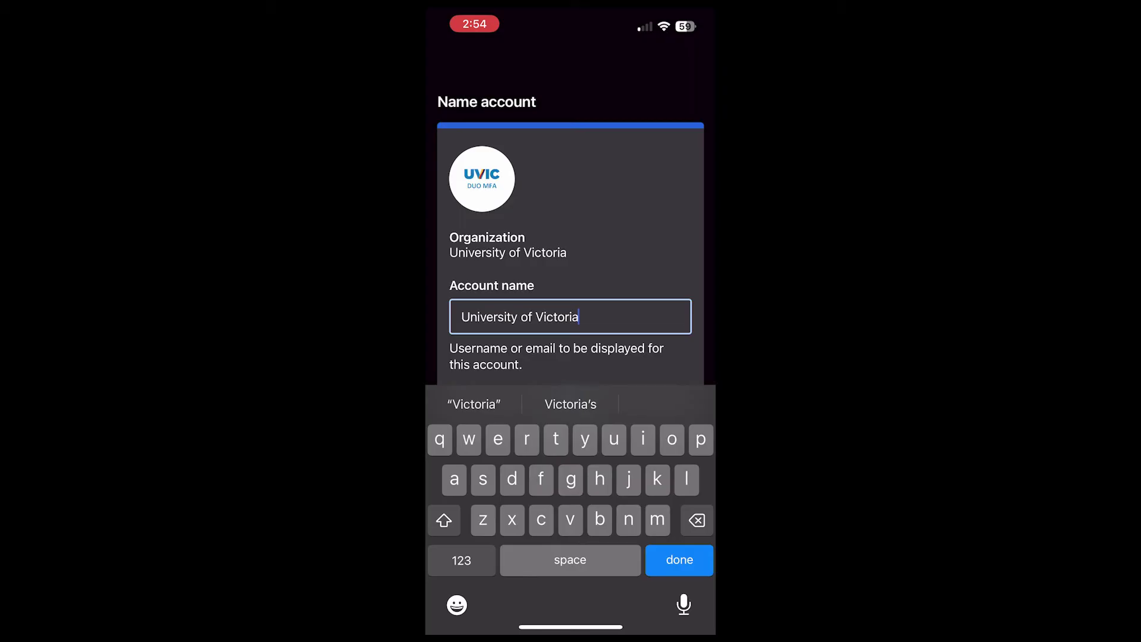
key("Return")
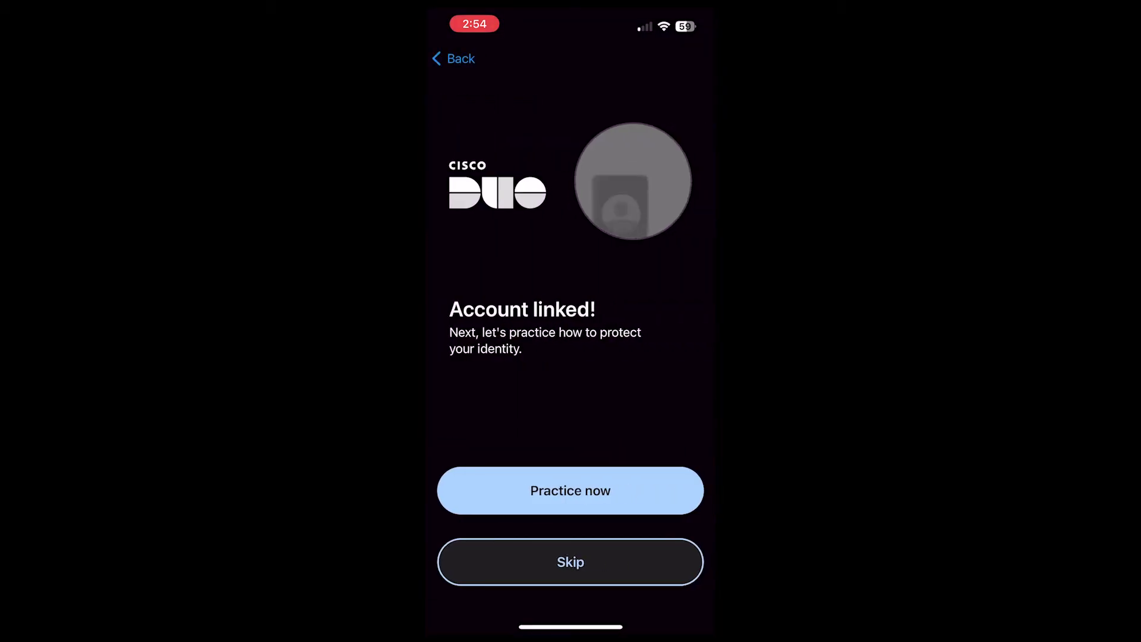
left_click(570, 490)
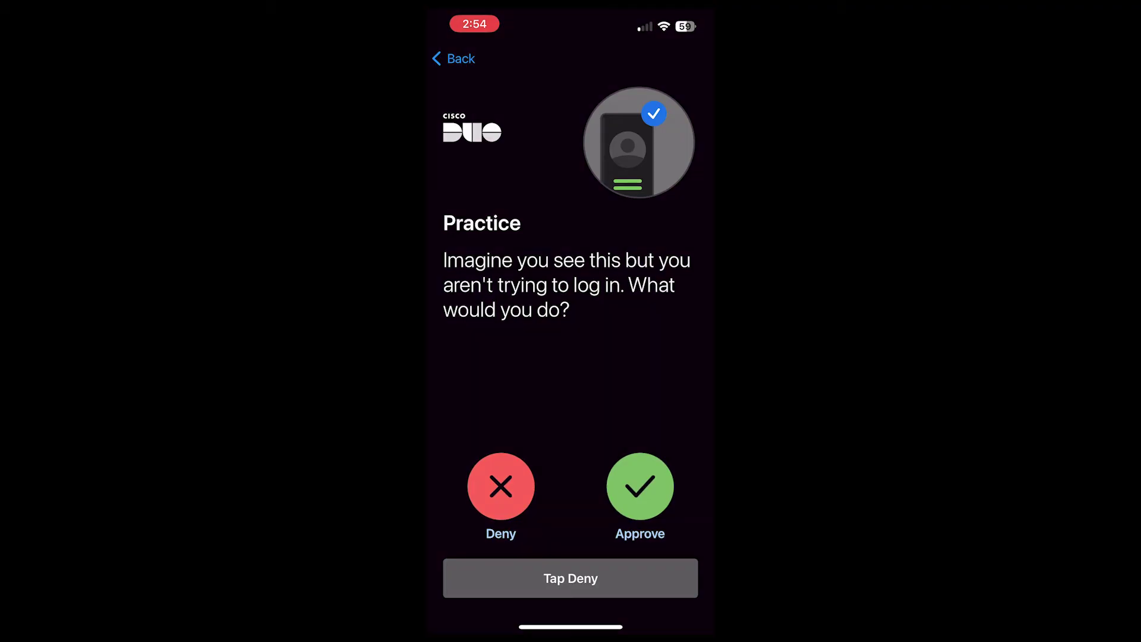
left_click(501, 486)
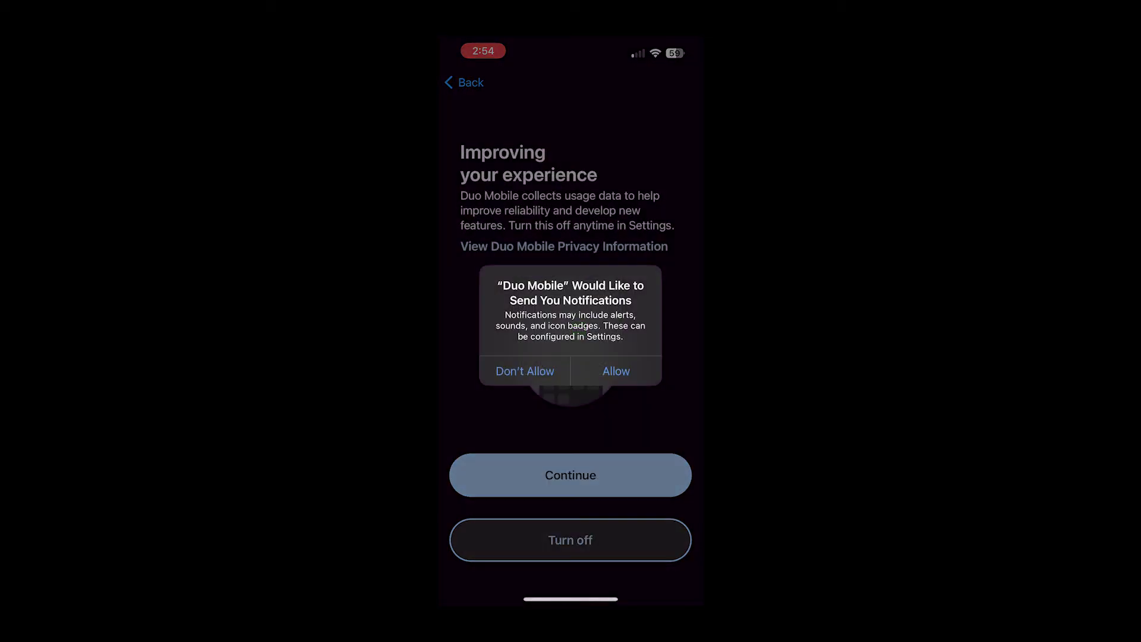
- Allow Duo Mobile notifications, turn off usage data collection, and confirm the University of Victoria account
left_click(616, 371)
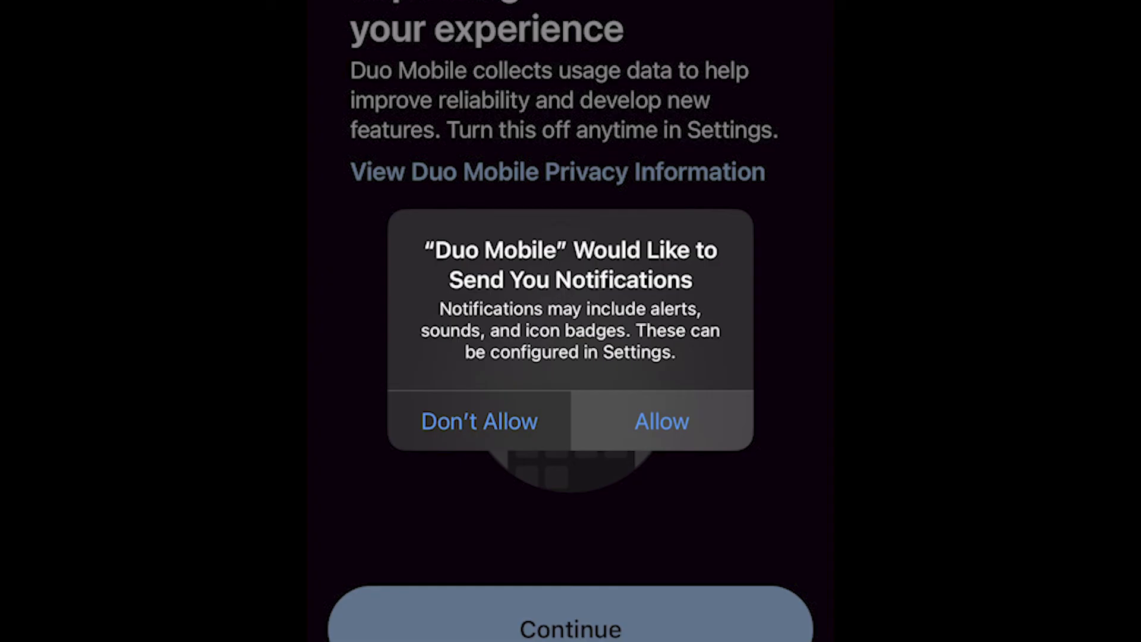
left_click(661, 421)
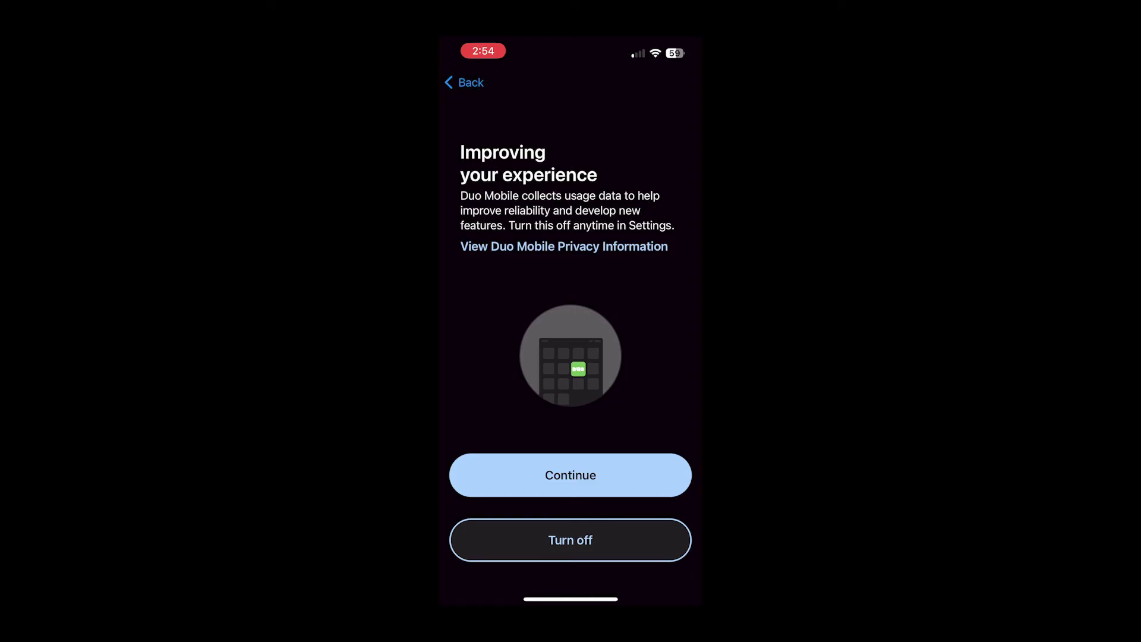
left_click(570, 539)
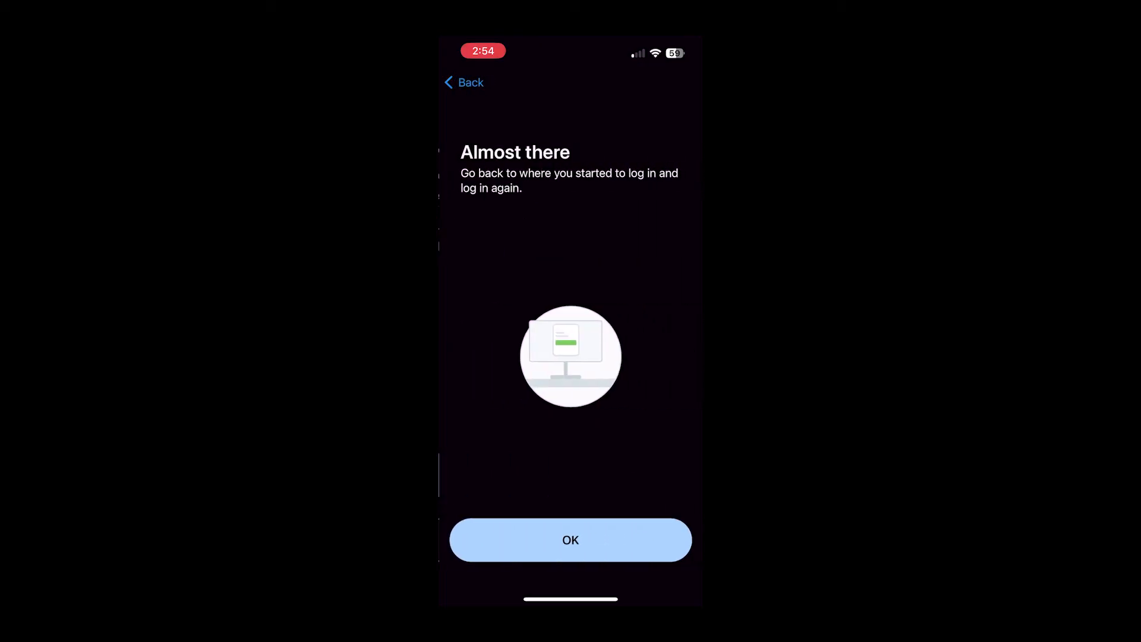
left_click(570, 540)
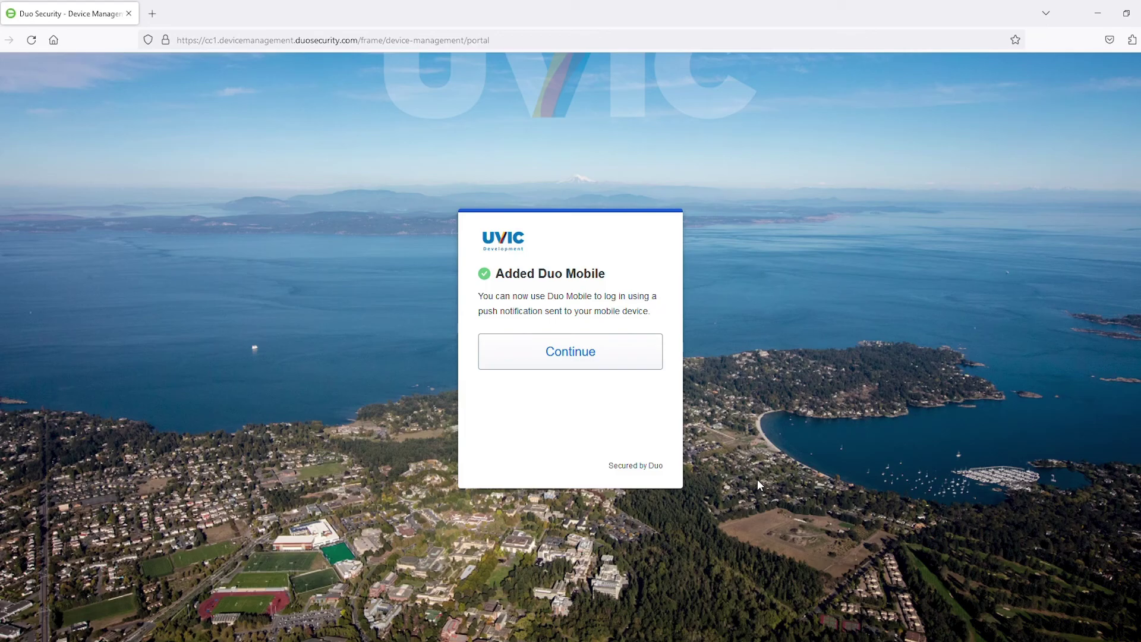
- Acknowledge 'Added Duo Mobile' and start a Log in with Duo from Setup completed
left_click(581, 341)
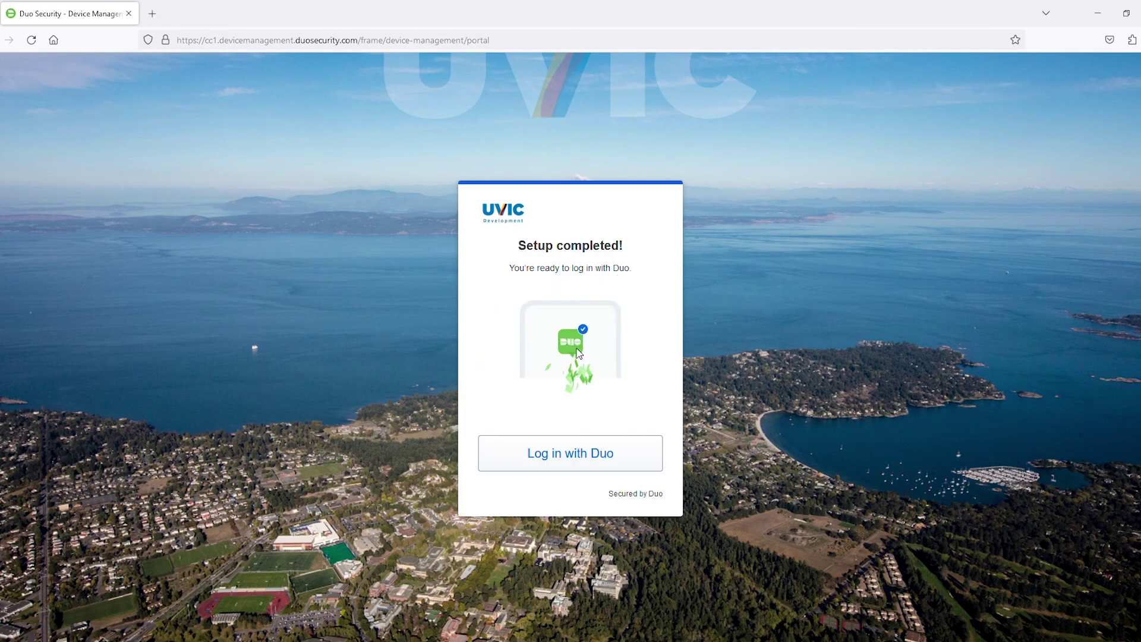
left_click(570, 456)
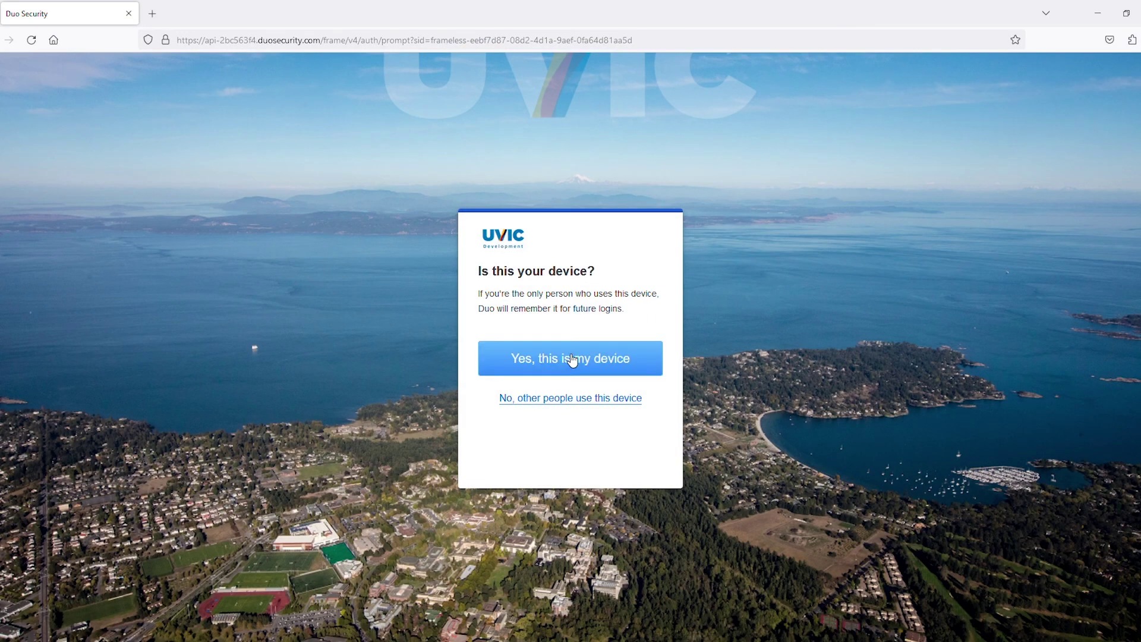
- Confirm 'Yes, this is my device' to remember this browser and complete the Duo login
left_click(572, 358)
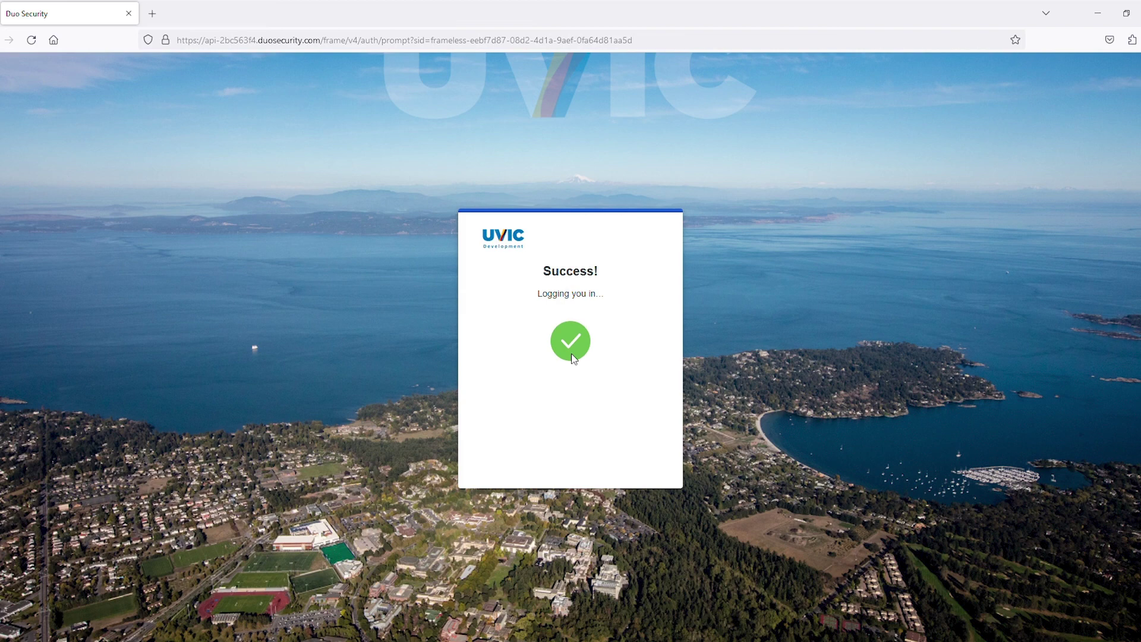